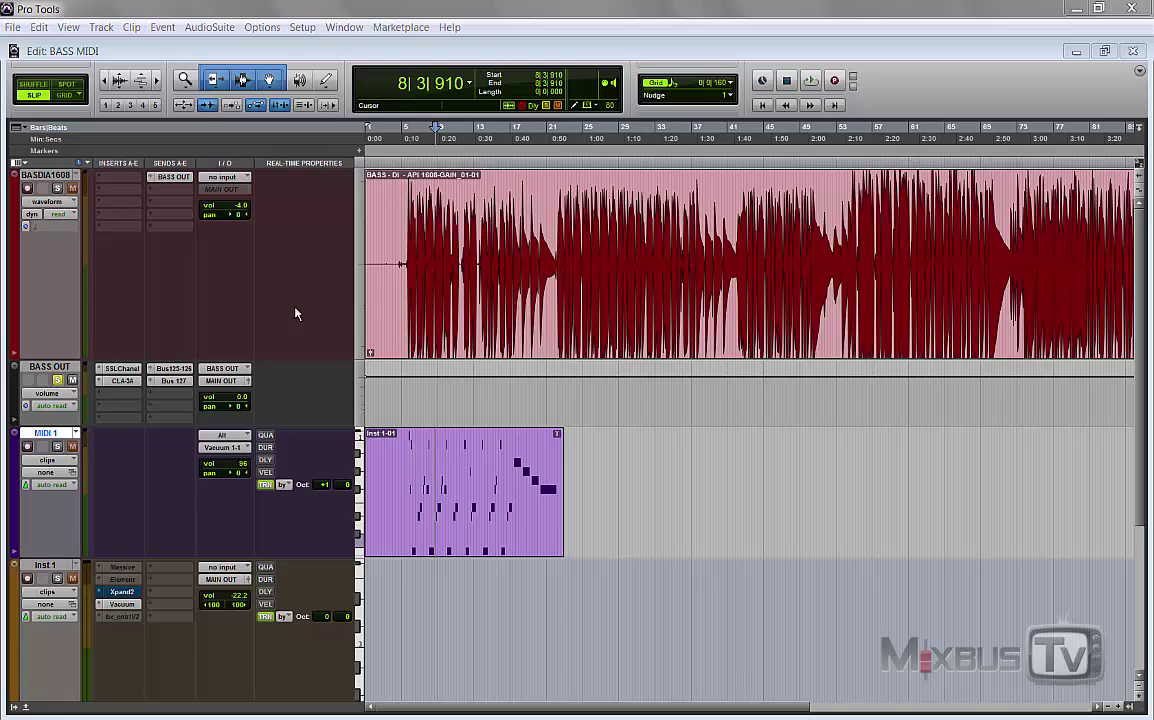
- Play the session, zoom in on the timeline, then stop playback
key(space)
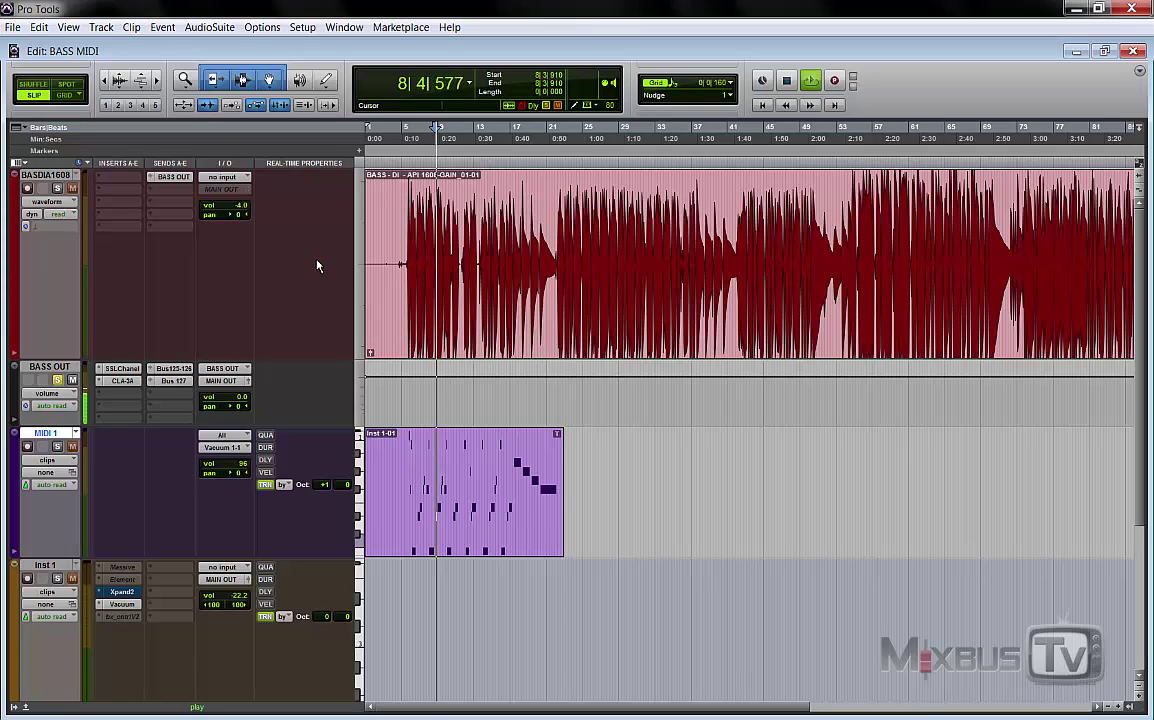
key(ctrl+])
key(ctrl+])
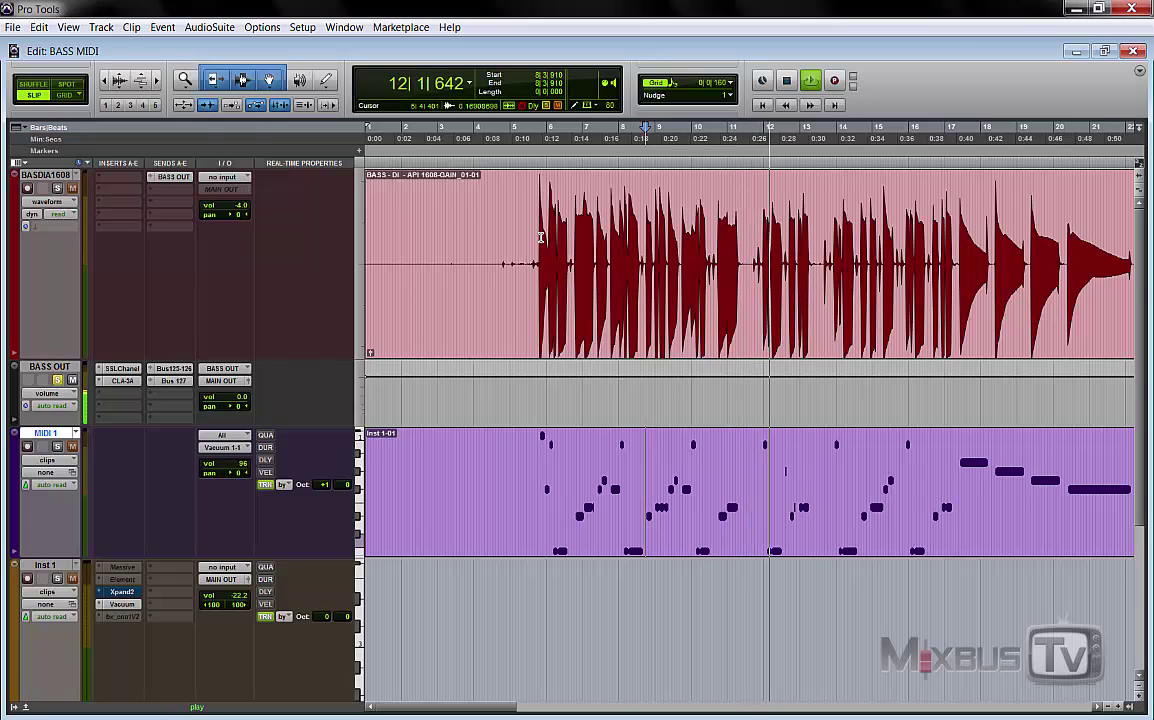
key(space)
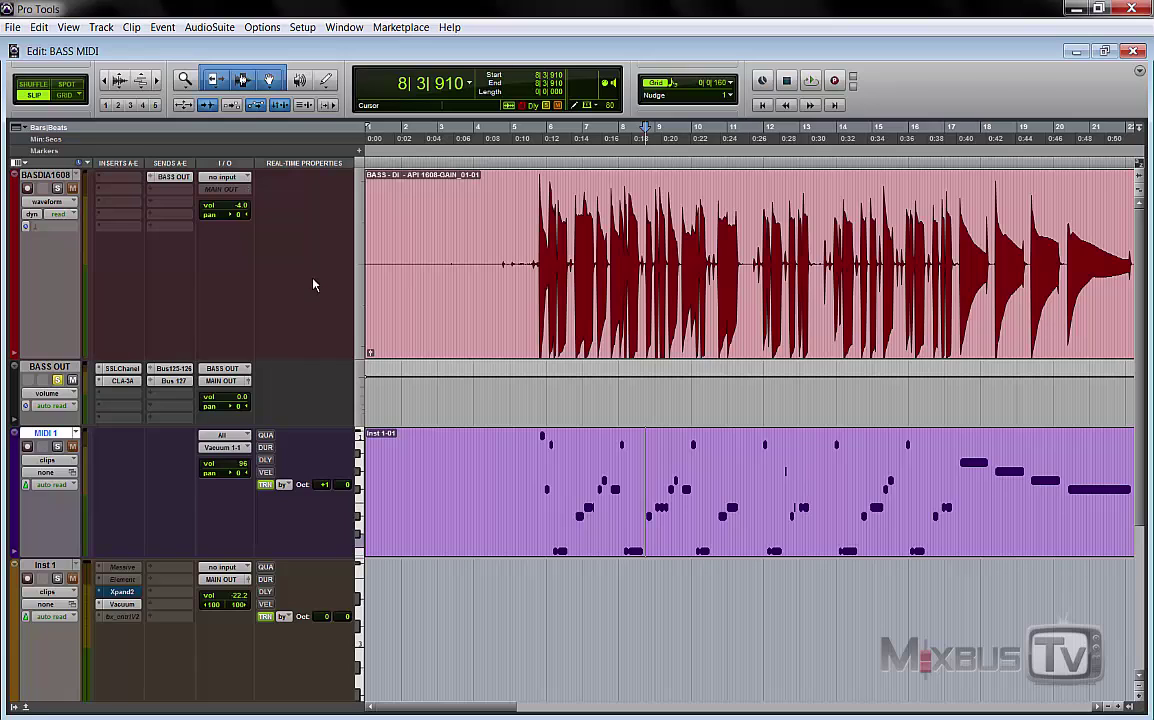
- Insert Celemony Melodyne (mono) on the BASDIA1608 bass DI track
click(121, 181)
mouse_move(190, 242)
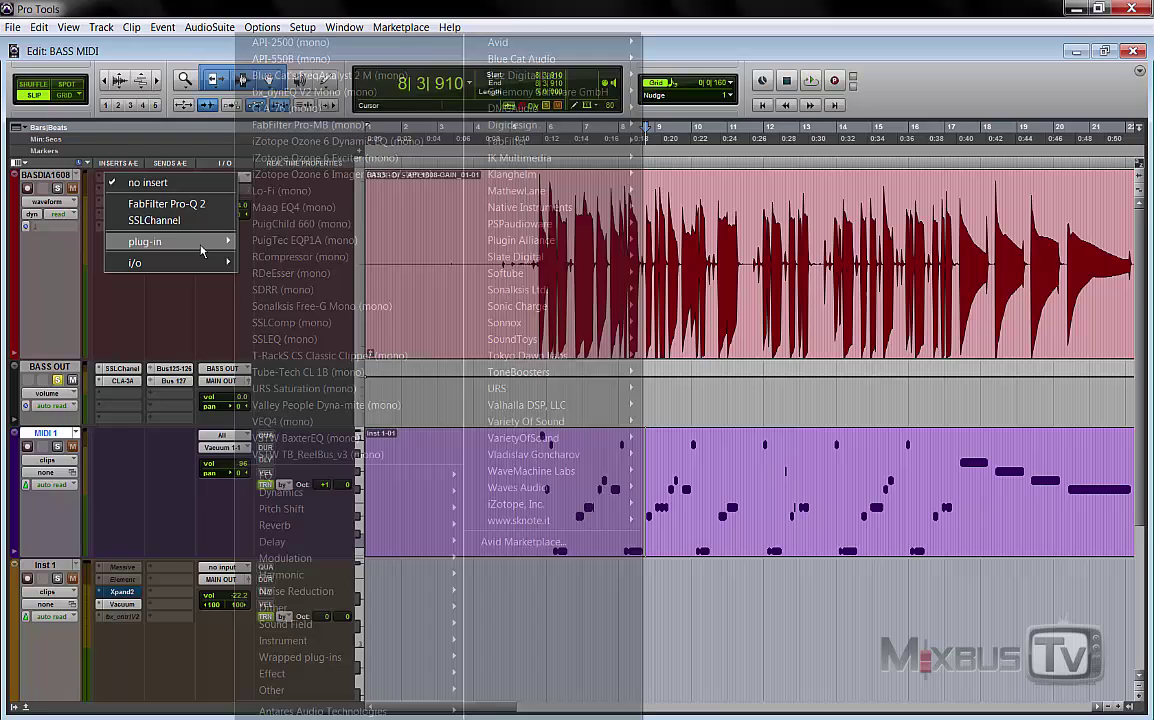
mouse_move(556, 92)
click(632, 83)
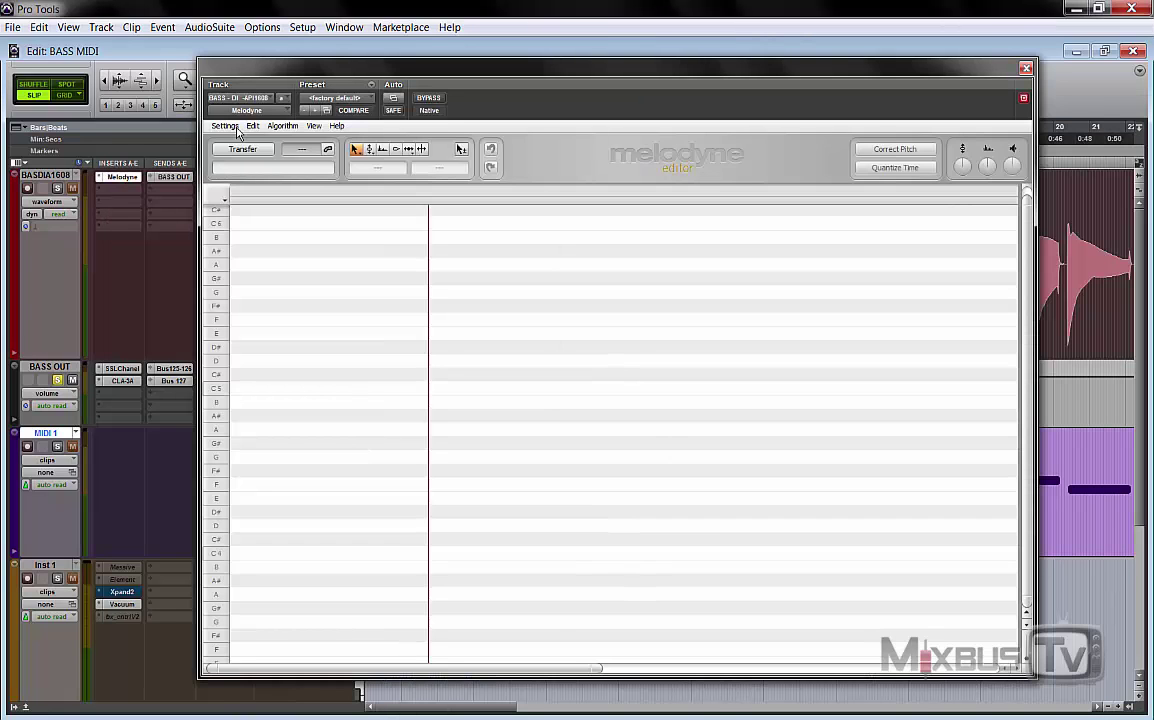
- Arm Melodyne's Transfer and play the session so it captures the bass
click(225, 126)
click(540, 104)
click(245, 150)
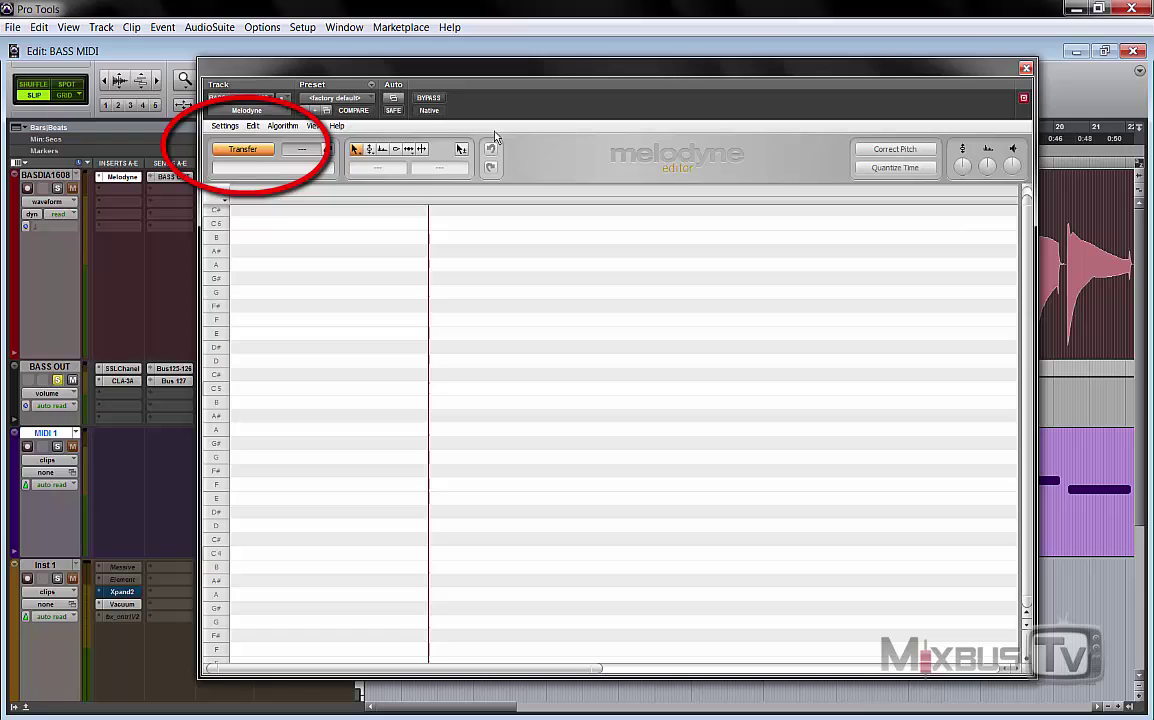
key(space)
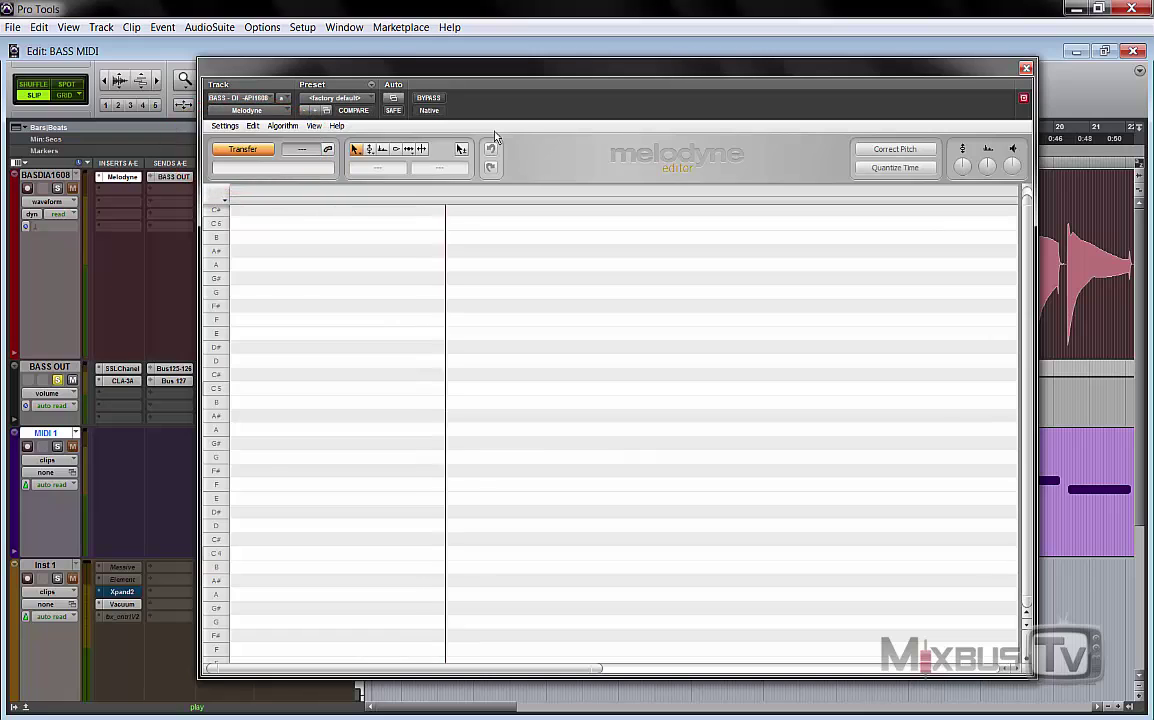
click(1025, 69)
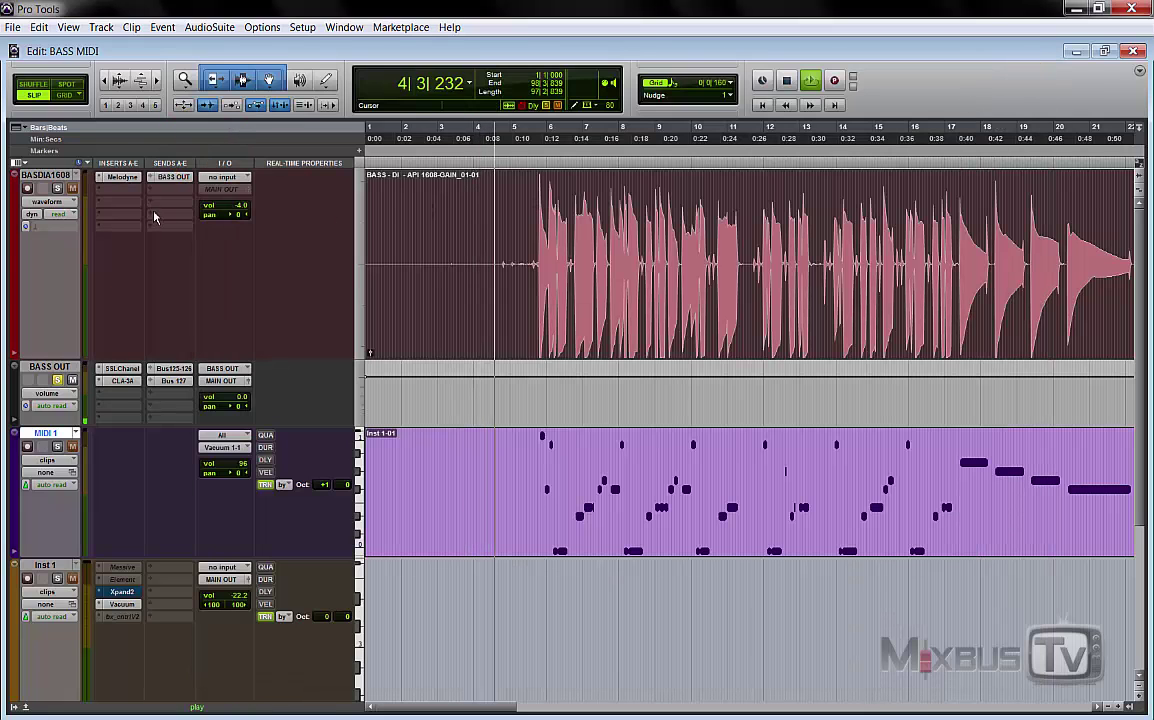
click(121, 177)
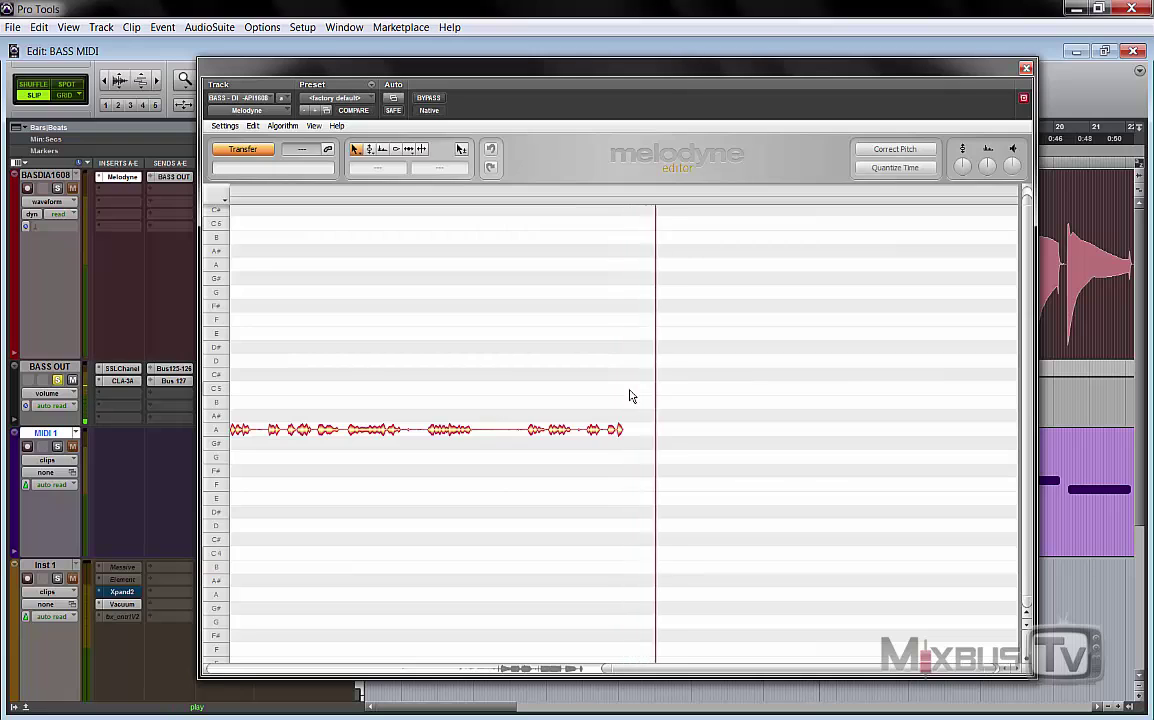
- Stop the capture and start saving the notes as MIDI BASS, then cancel the save
key(space)
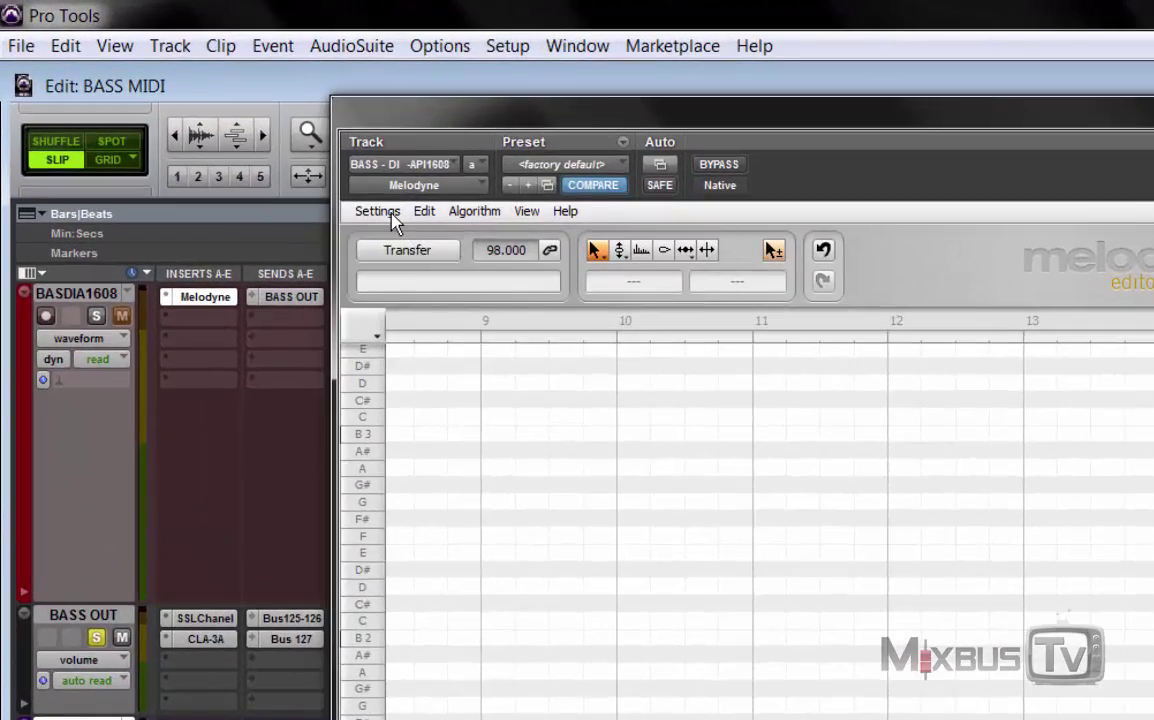
click(231, 126)
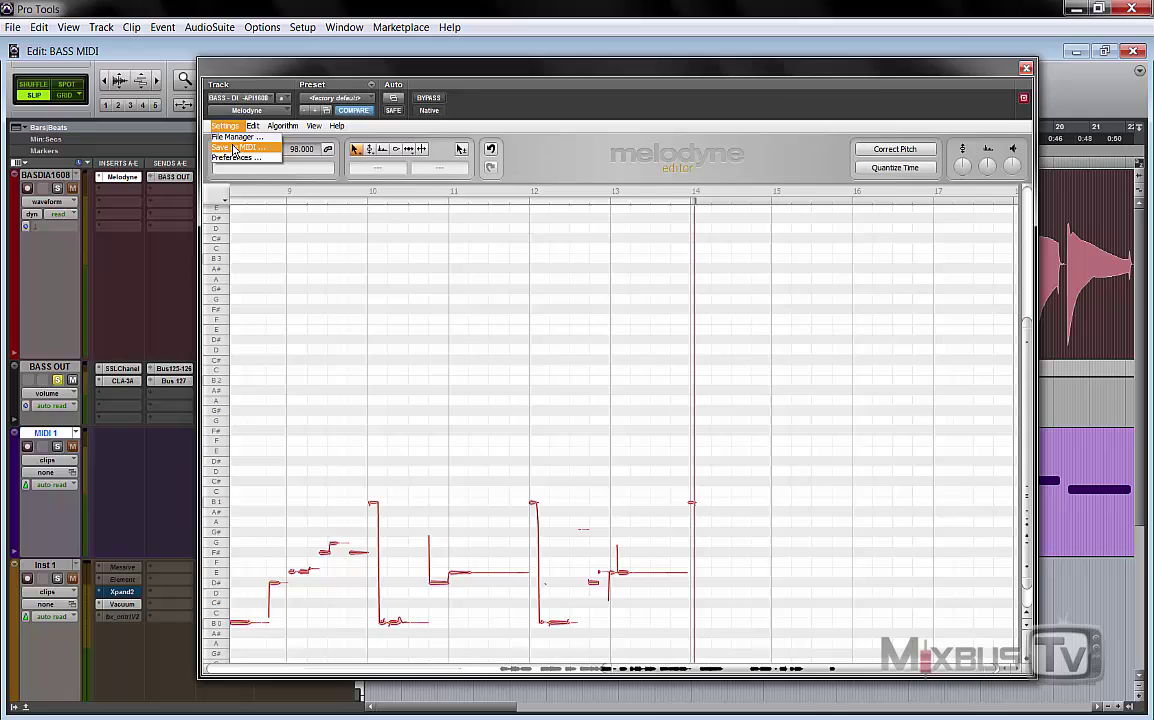
click(400, 246)
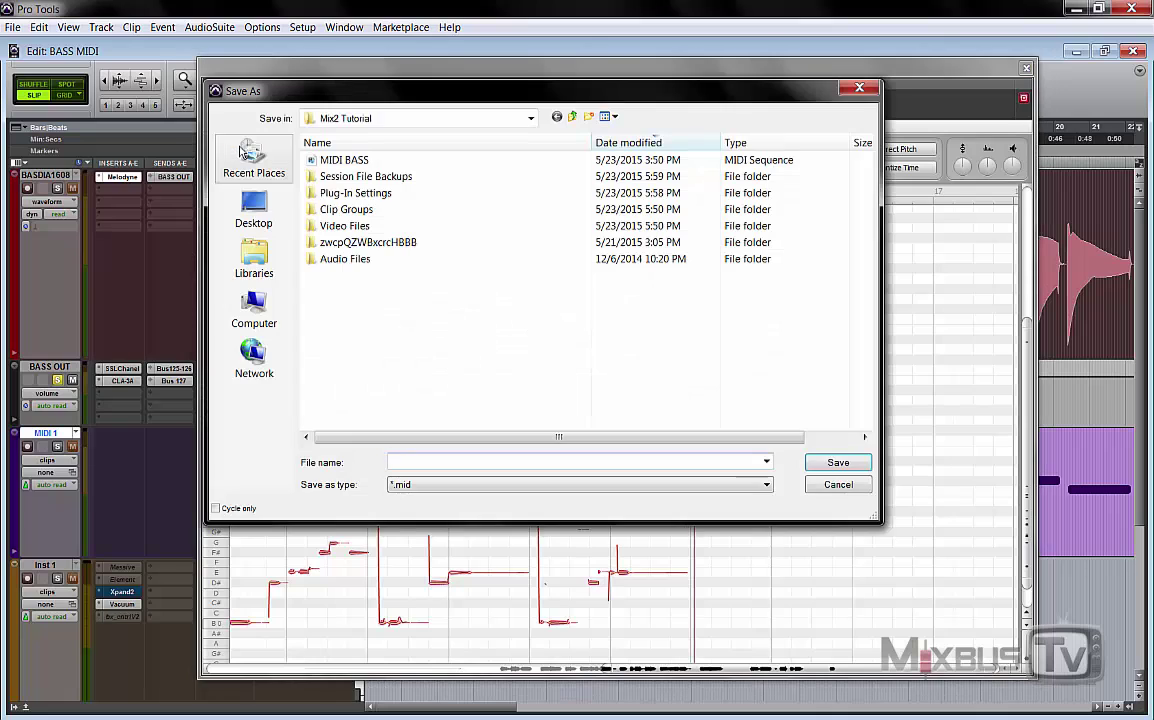
click(337, 162)
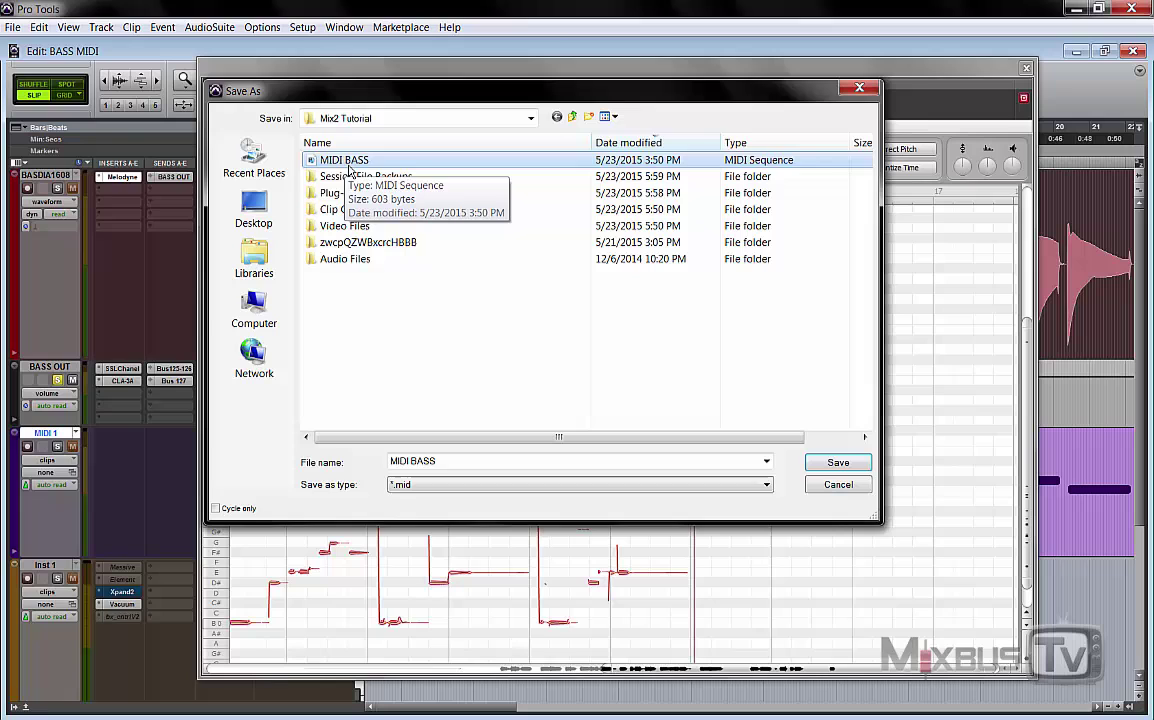
click(836, 485)
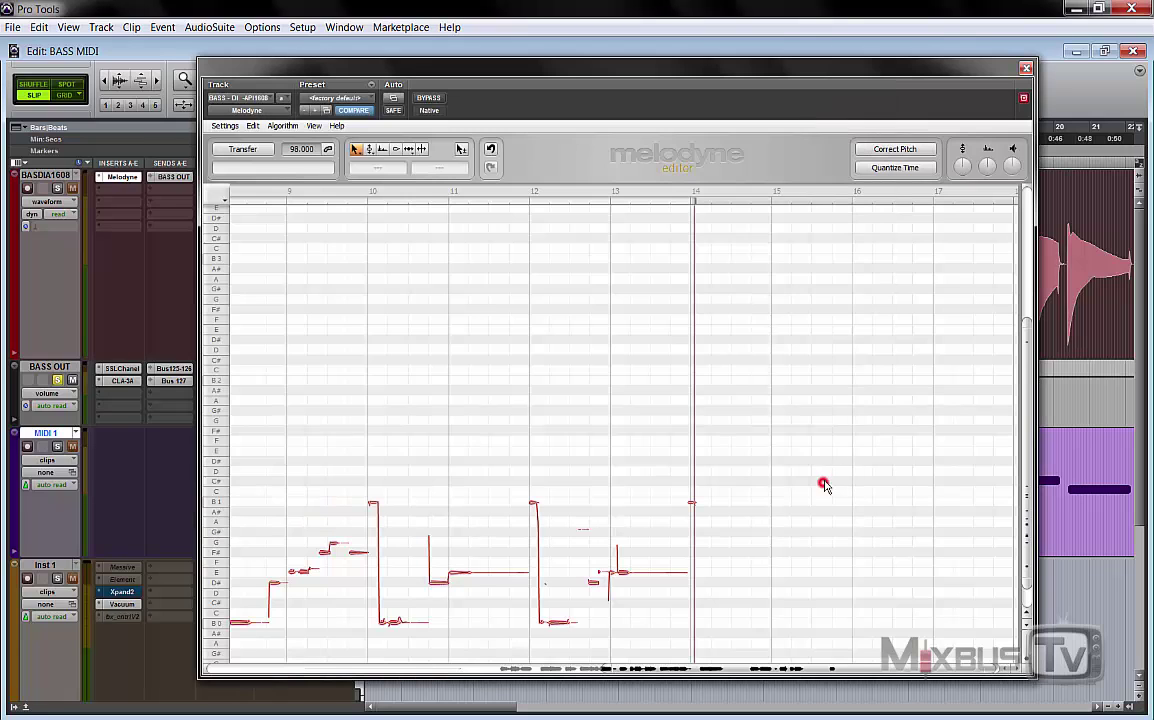
- Close Melodyne and compare the bass DI and MIDI 1 clips, cursor at 5|3|269
click(1025, 69)
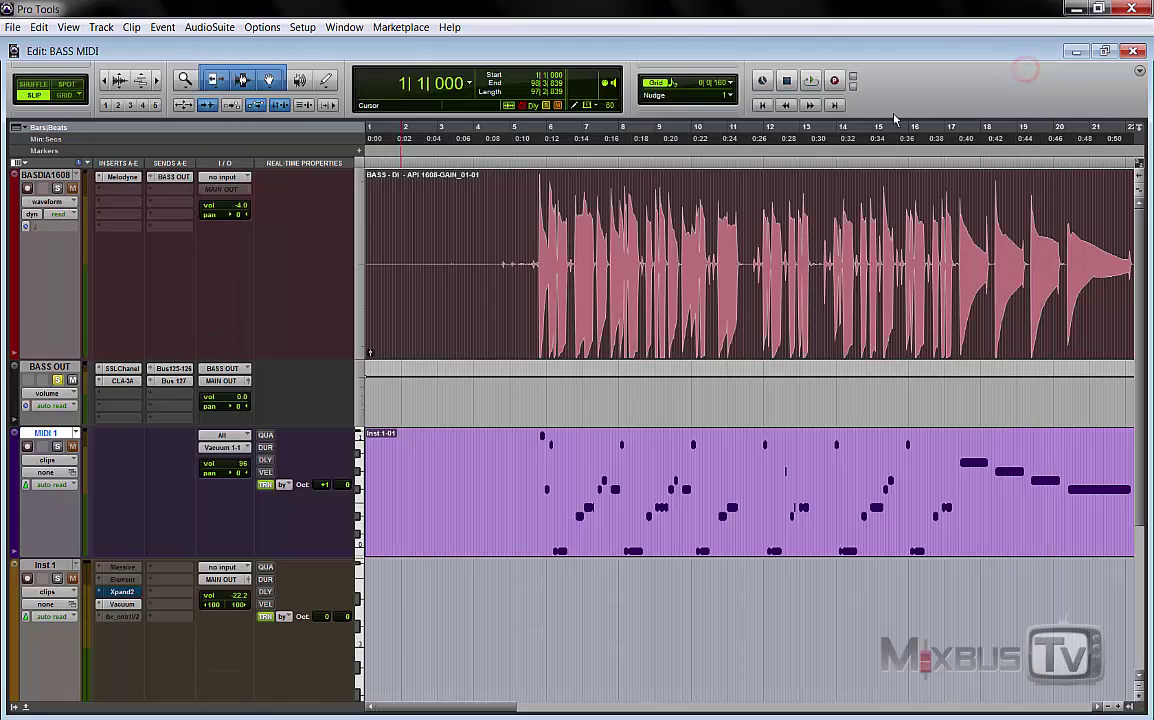
key(ctrl+[)
key(ctrl+[)
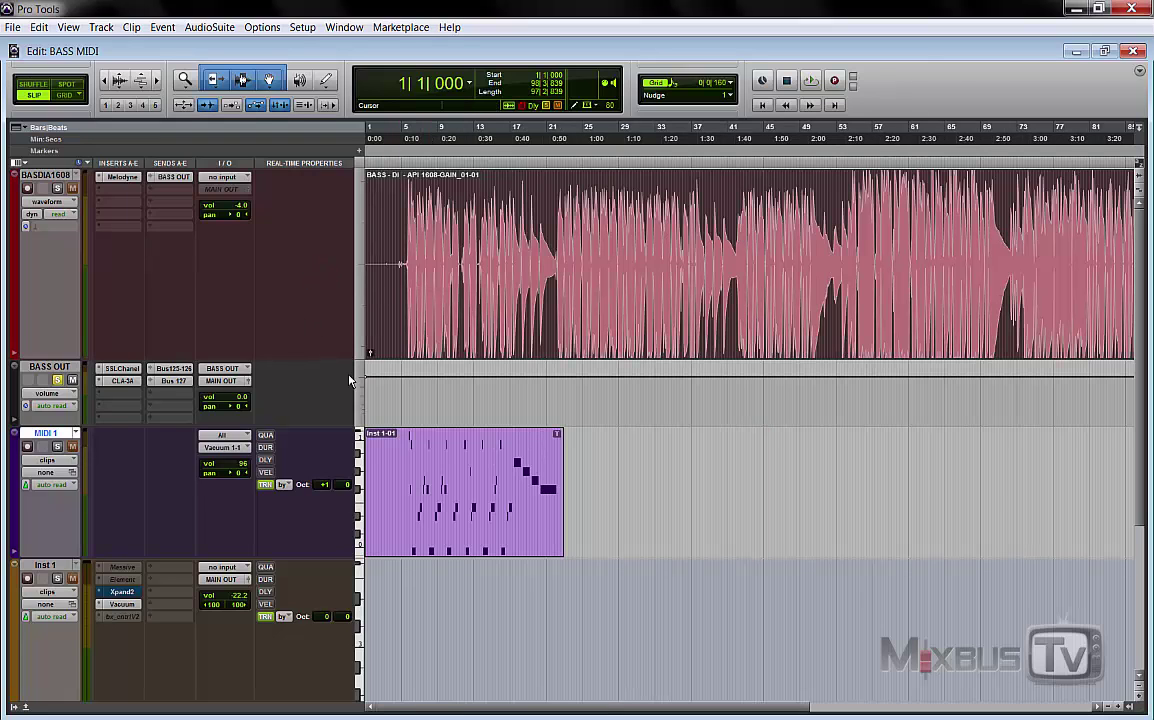
click(419, 442)
shift+click(443, 513)
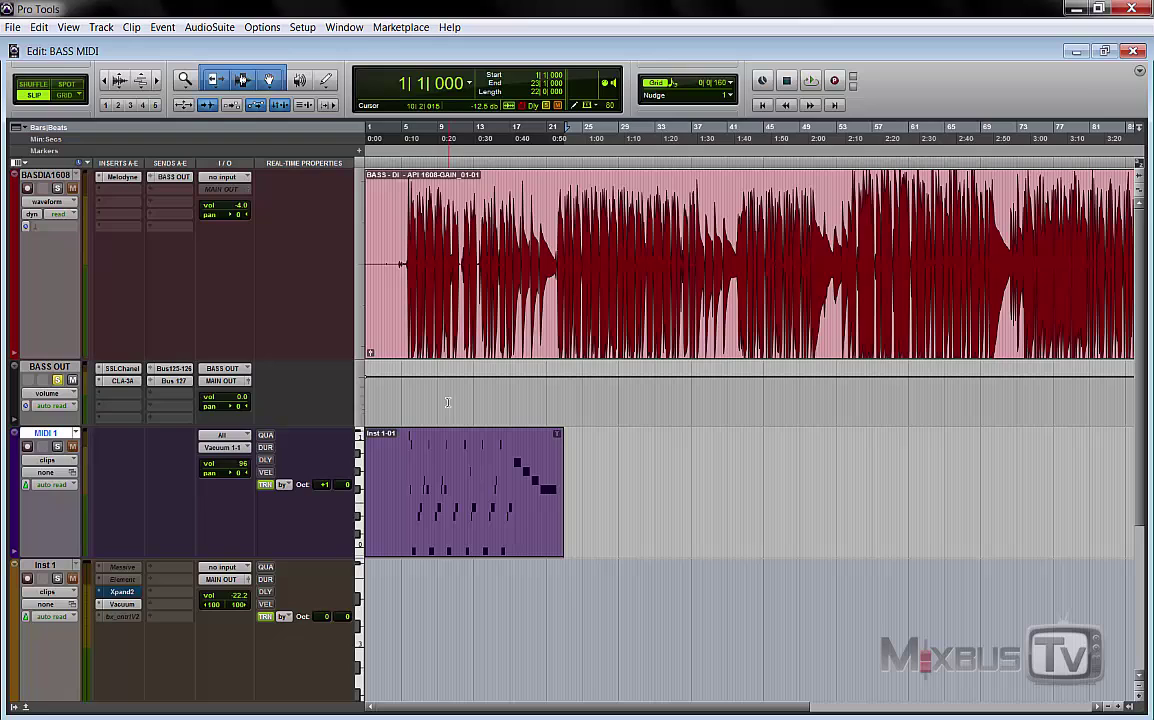
key(ctrl+])
key(ctrl+])
click(530, 445)
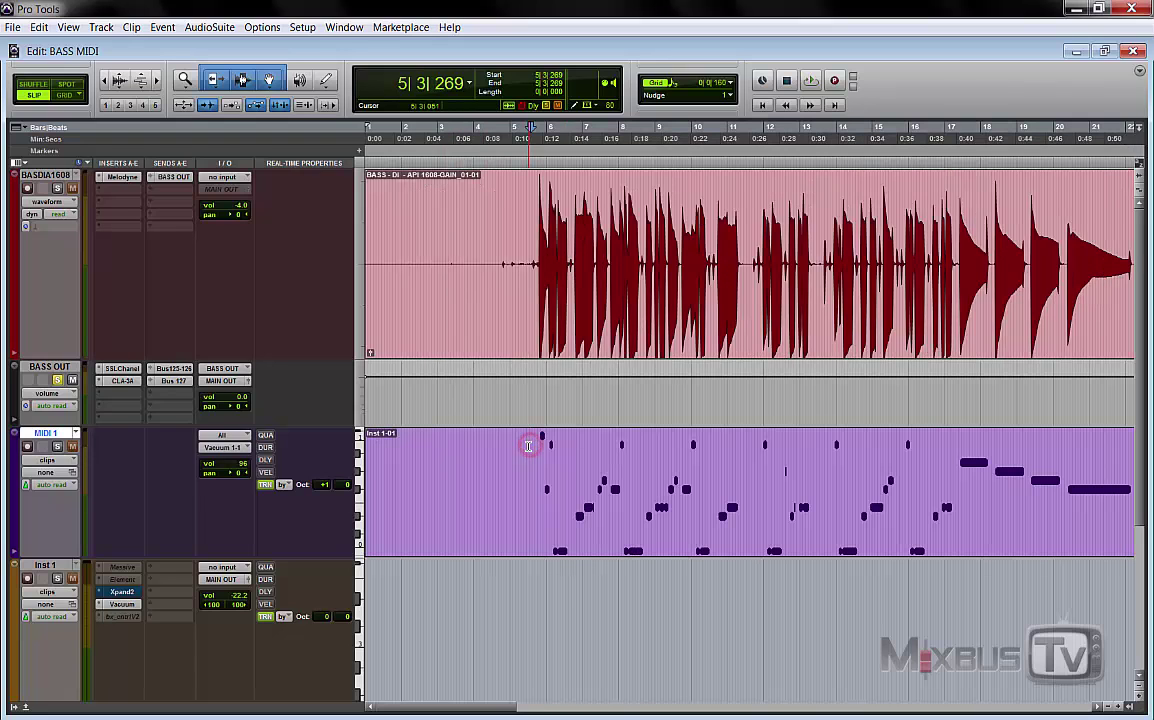
- Zoom into the first notes and set the edit cursor to 5|4|074
key(ctrl+])
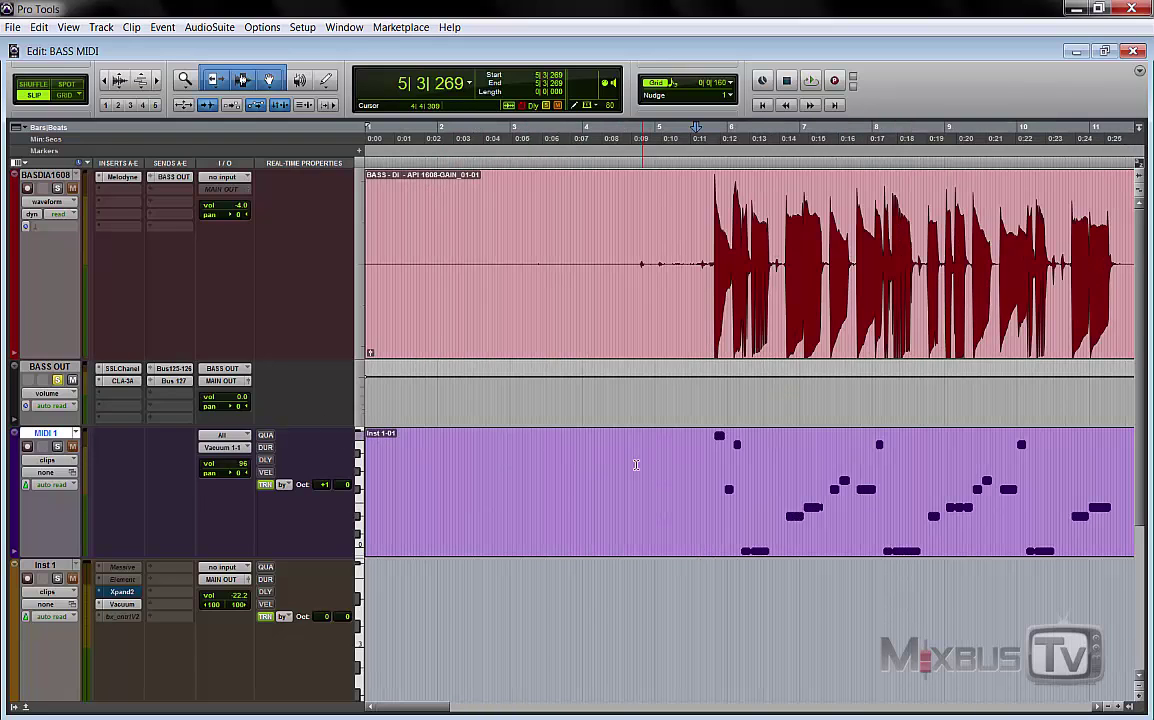
scroll(625, 463, down, 3)
scroll(610, 445, up, 1)
scroll(600, 444, right, 3)
scroll(595, 444, up, 2)
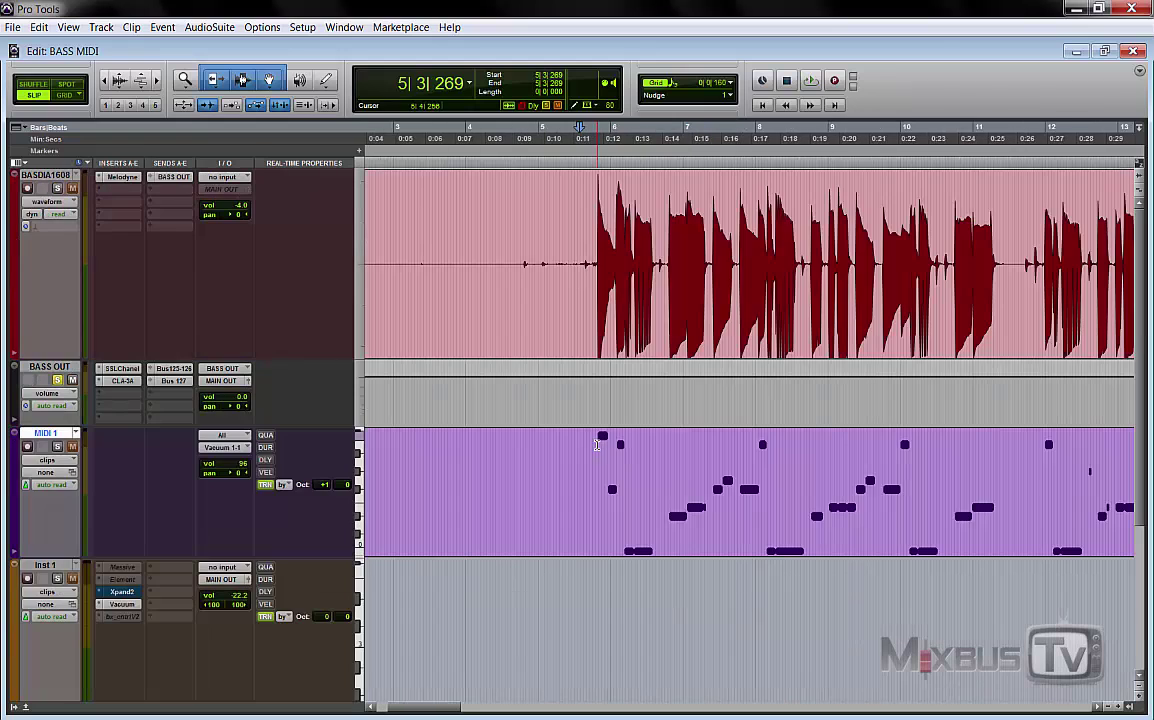
click(596, 444)
key(ctrl+])
scroll(605, 442, right, 3)
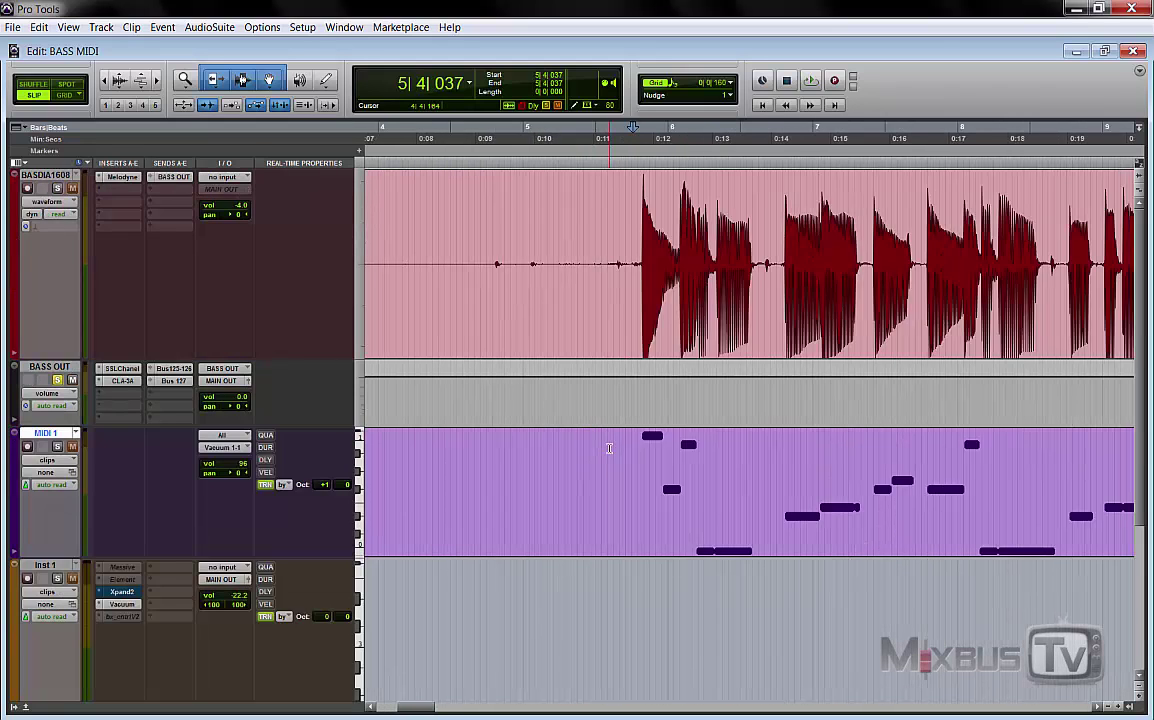
drag(519, 300, 940, 245)
click(517, 235)
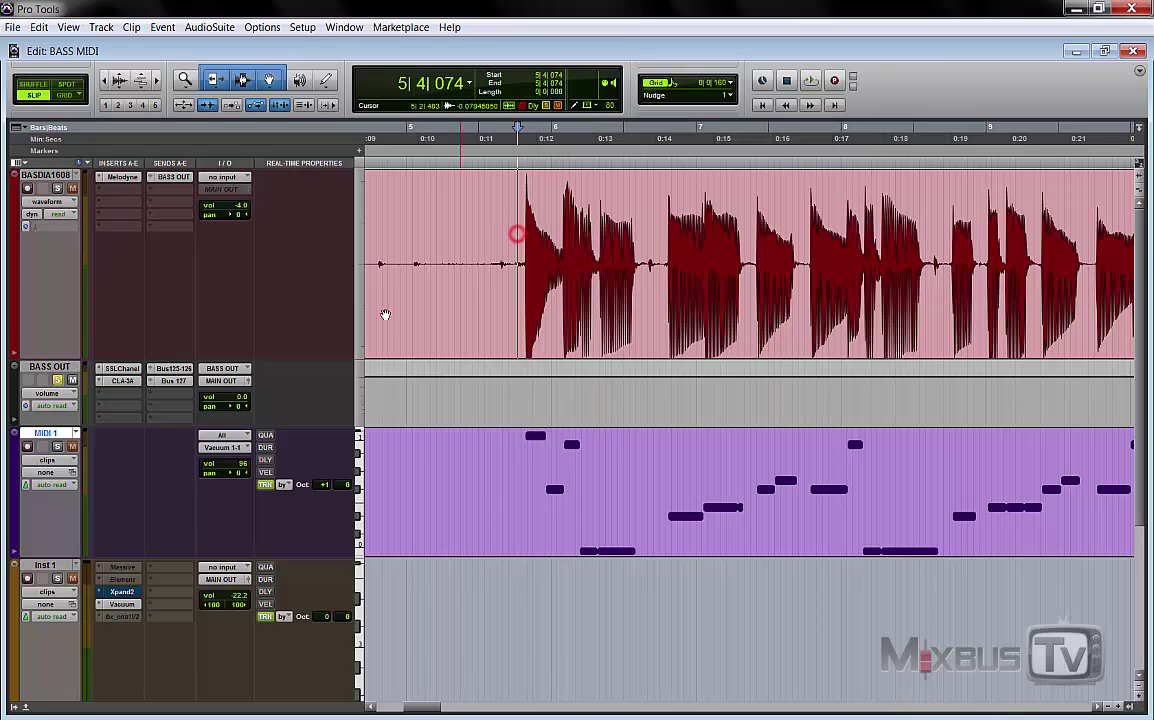
scroll(335, 440, down, 3)
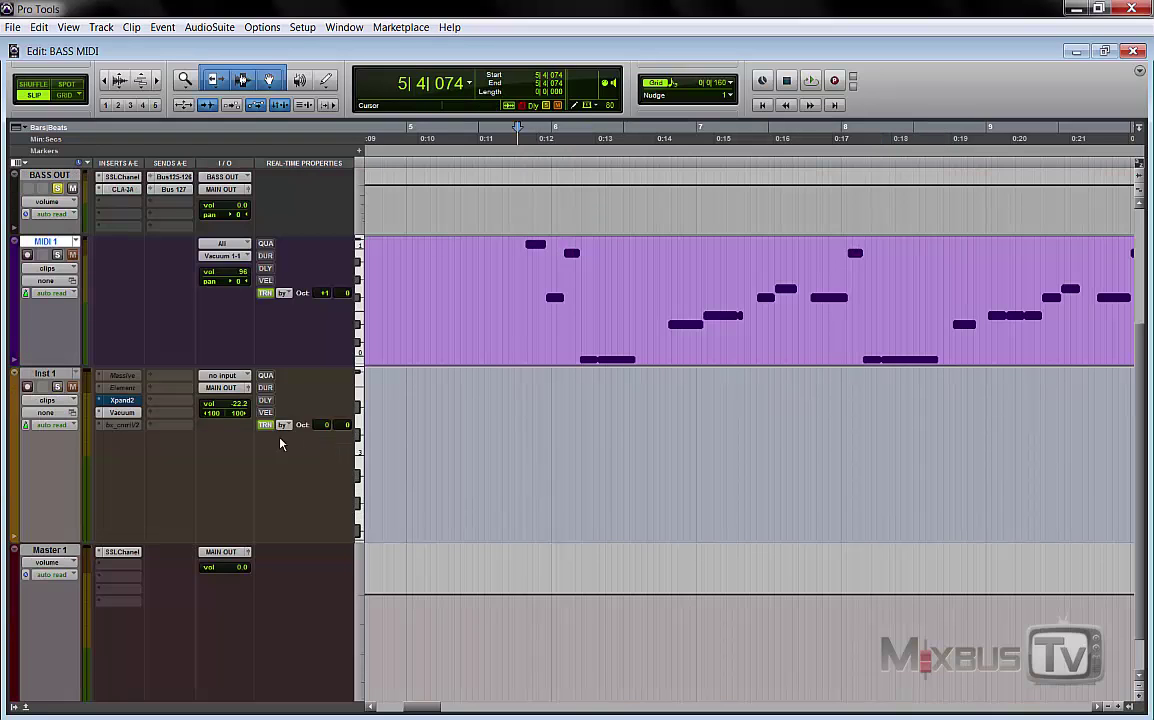
scroll(283, 442, up, 3)
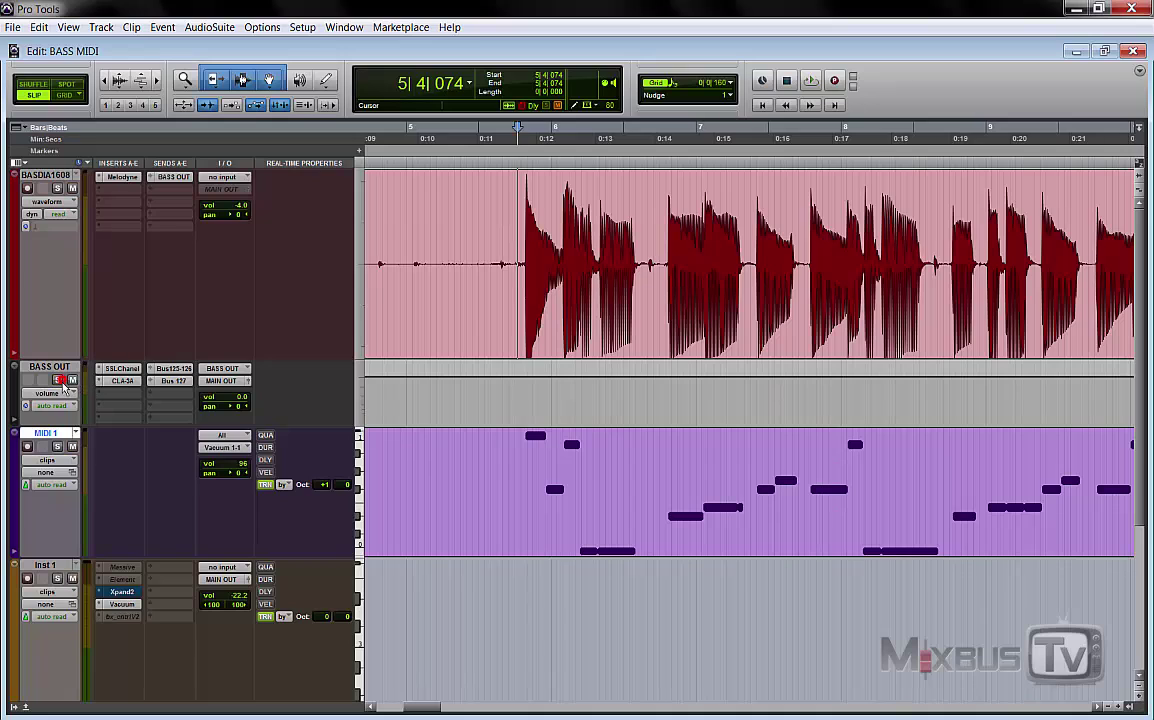
- Open Inst 1's Vacuum synth on 84 Mino Taurus and place the cursor in the MIDI clip
click(122, 604)
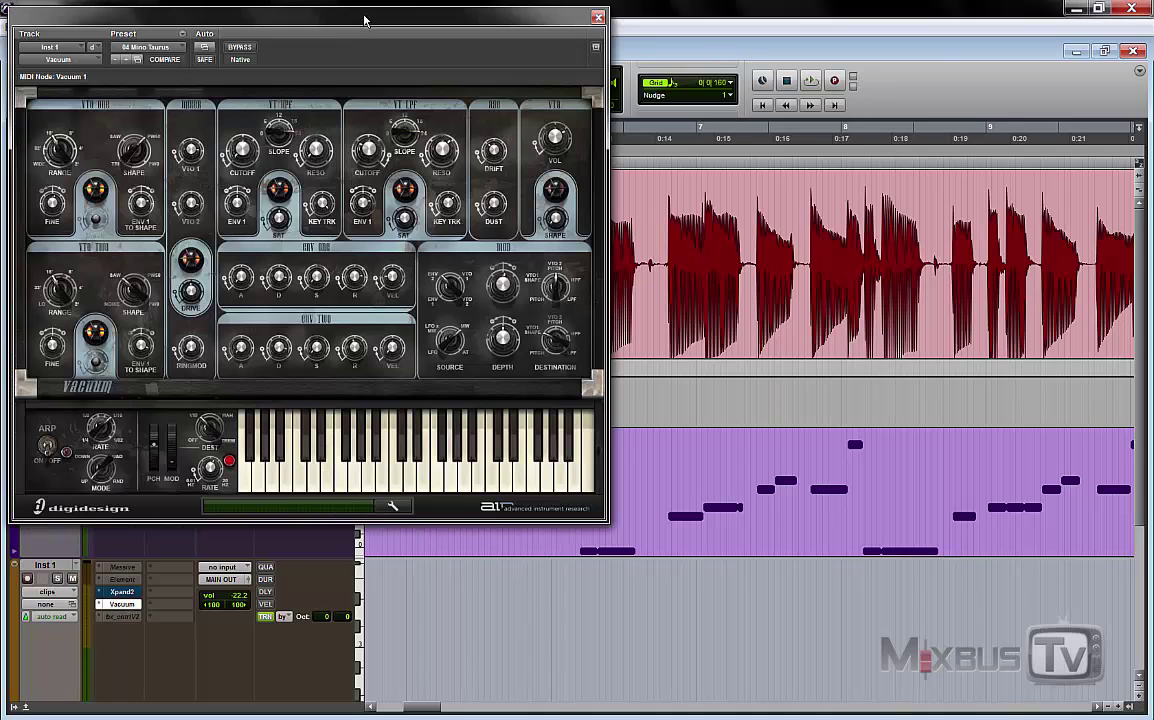
drag(382, 22, 882, 64)
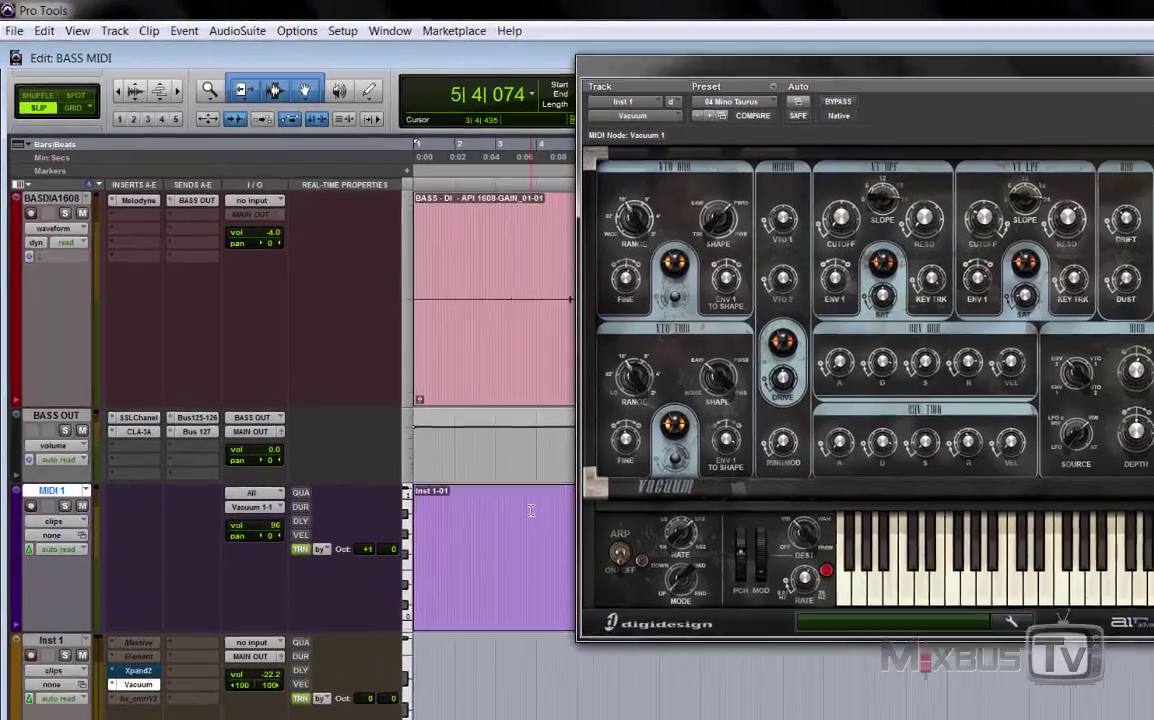
scroll(466, 448, down, 3)
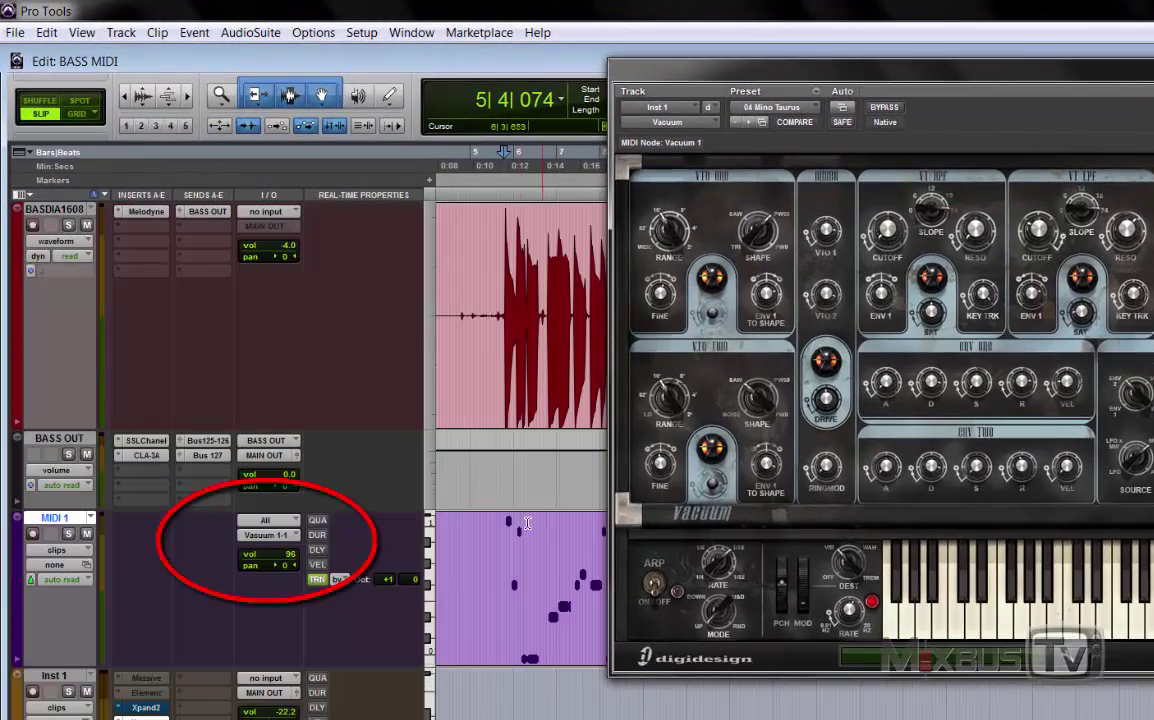
click(503, 525)
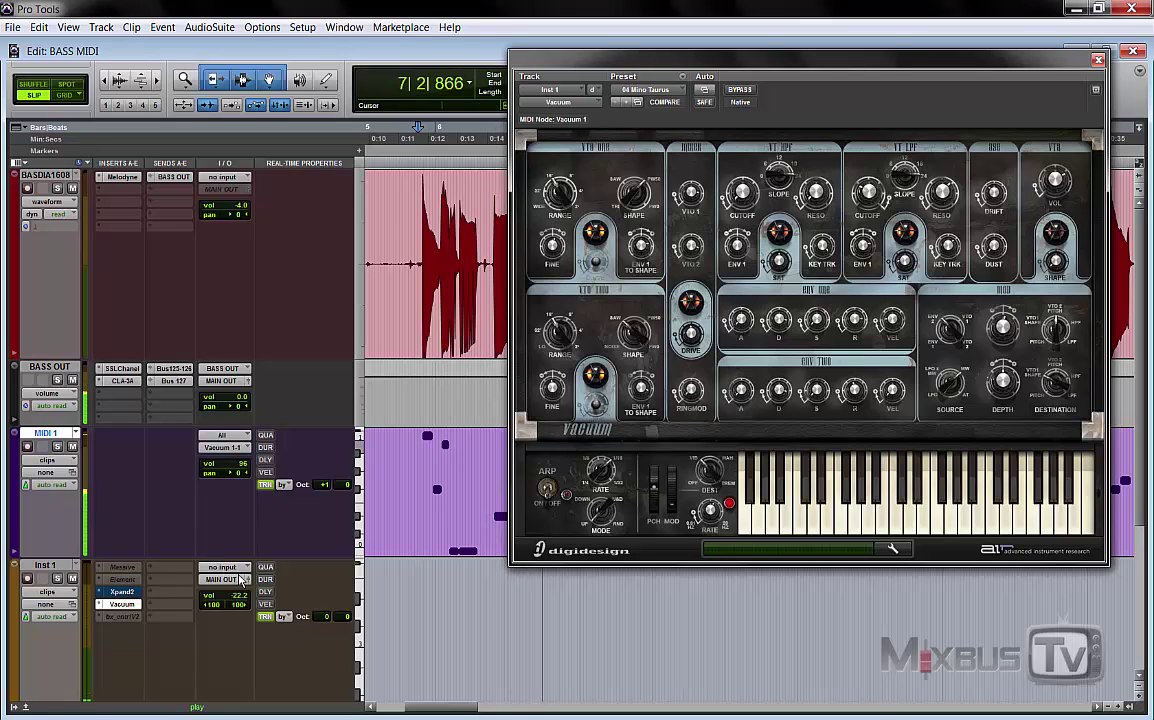
- Raise Inst 1's output volume from -22.2 to -13.9 dB
click(240, 580)
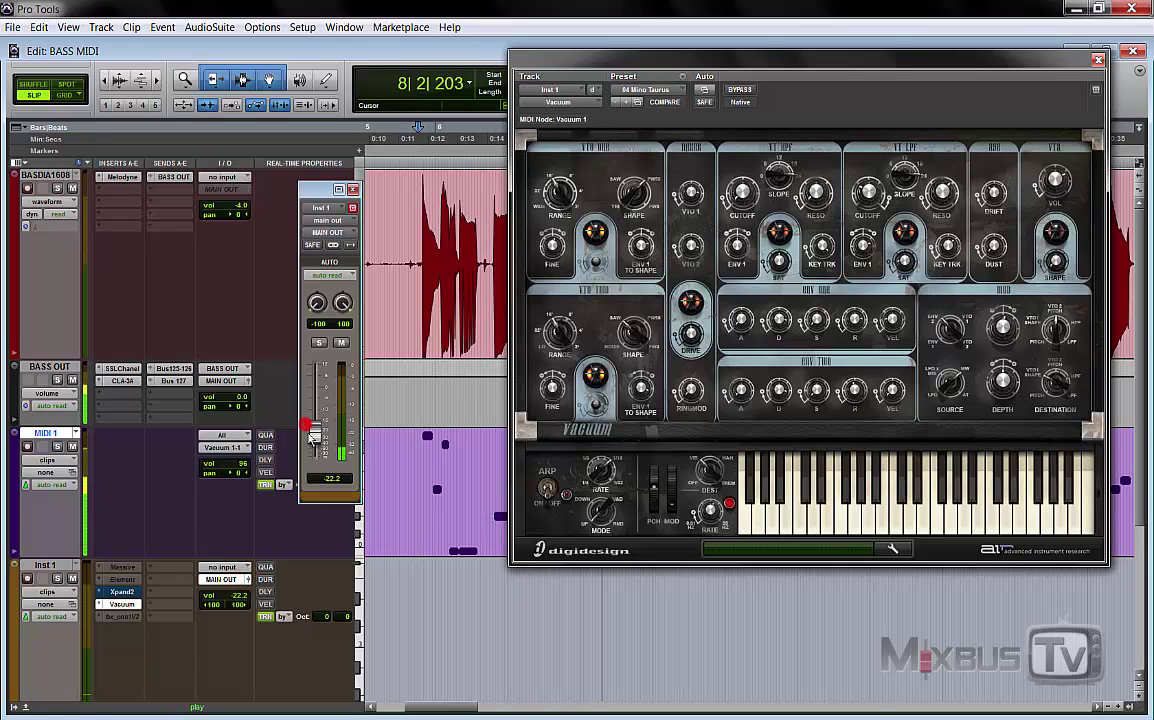
drag(312, 439, 318, 426)
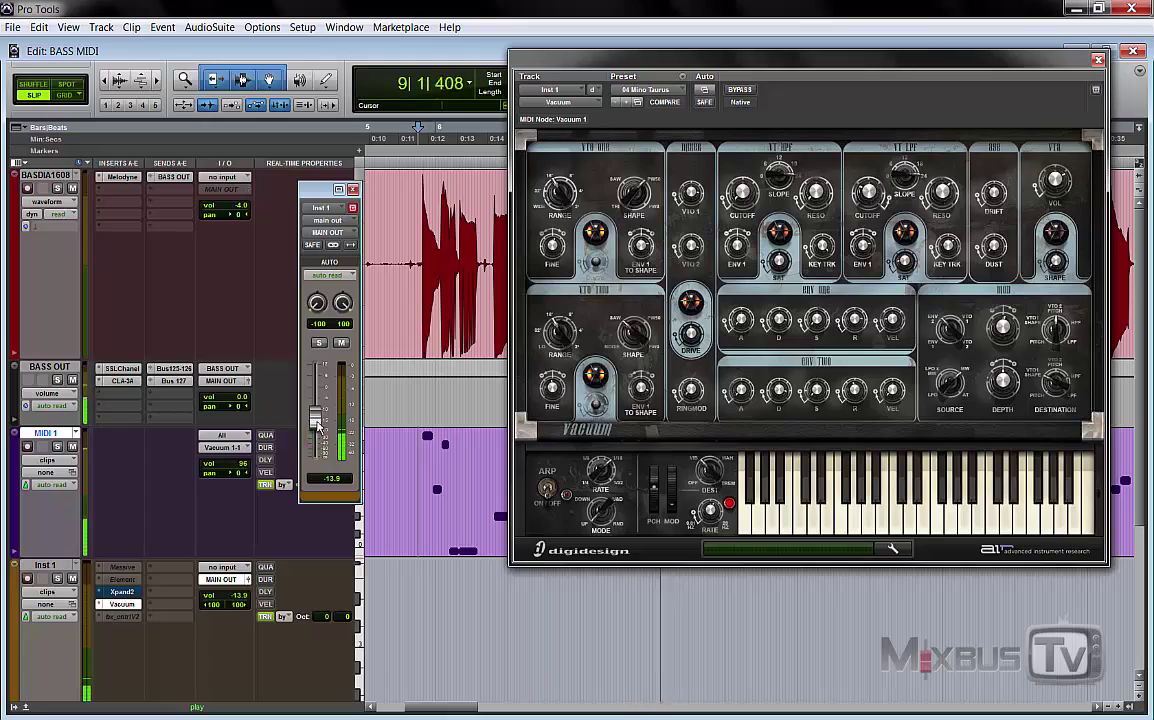
drag(744, 67, 709, 49)
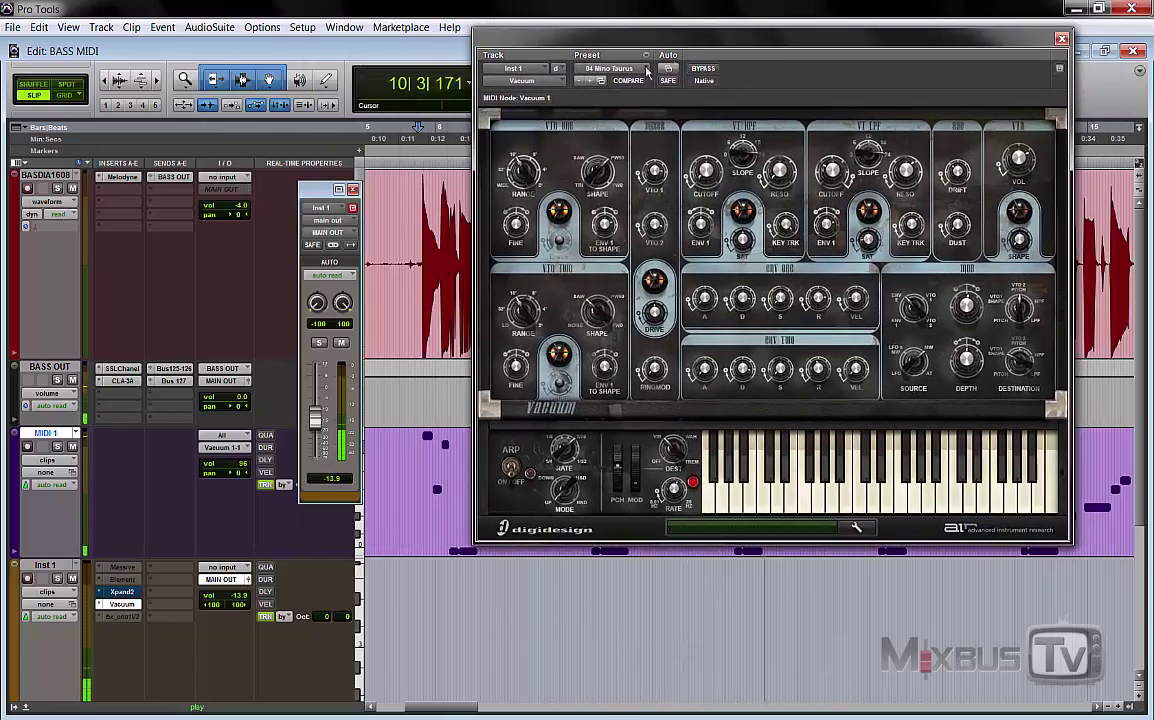
- Step Vacuum through 05 Moogish Lead 1 to 06 Soprano Hell, lowering Inst 1 to -19.2 dB
click(593, 81)
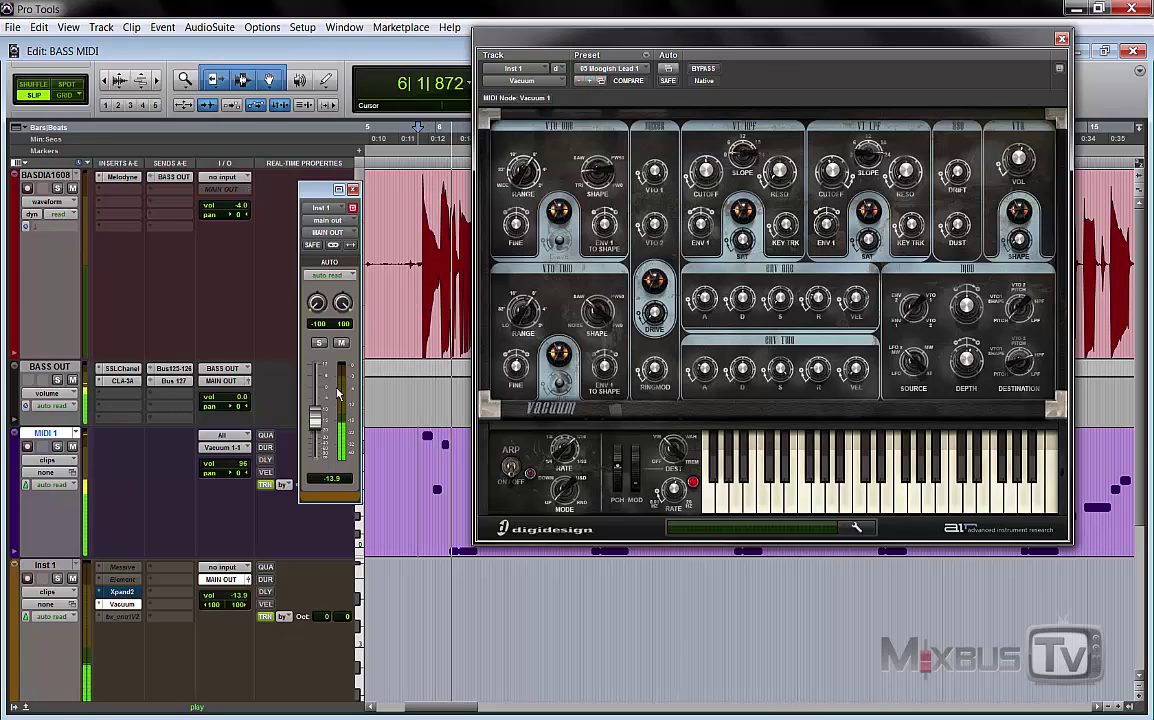
mouse_move(315, 417)
mouse_down()
mouse_move(314, 461)
mouse_move(320, 438)
mouse_up()
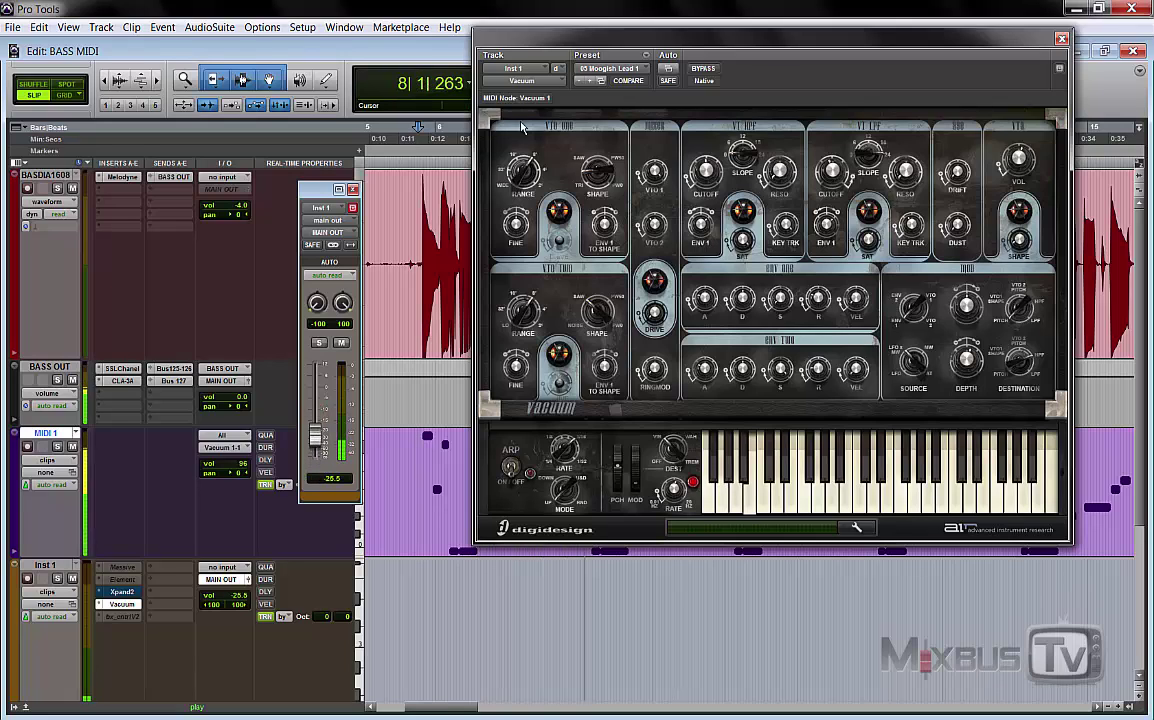
click(585, 83)
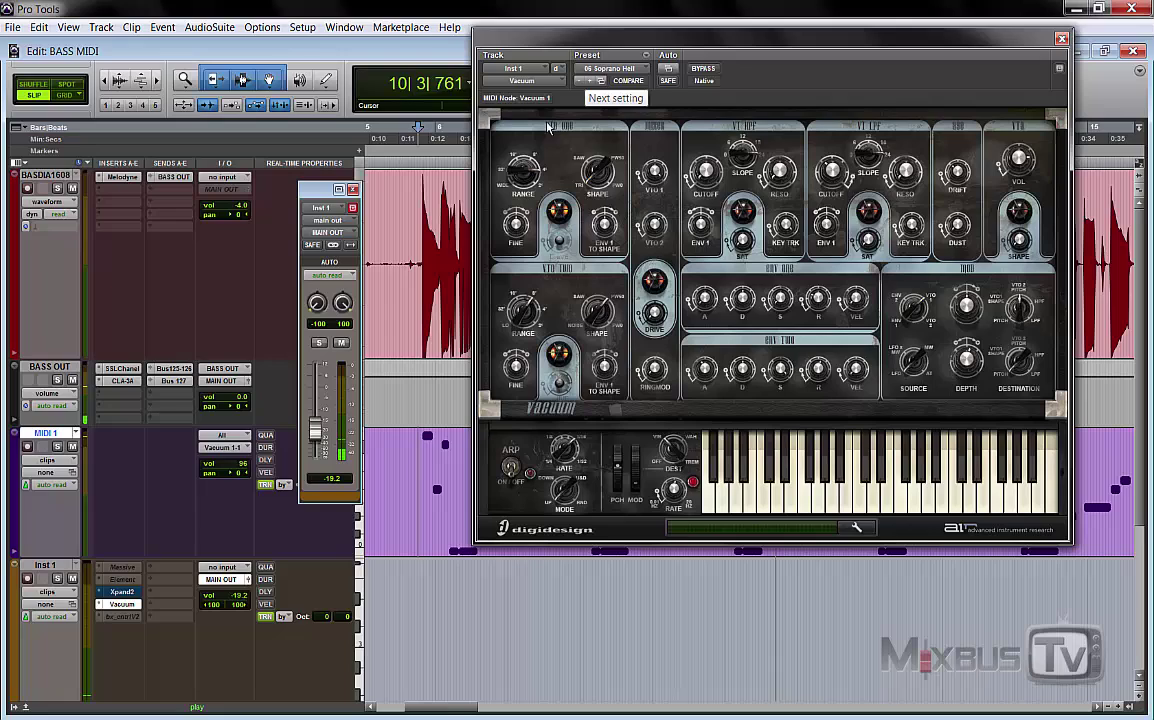
- Shift MIDI 1 up two octaves and audition it, lowering Inst 1 to -24.7
drag(318, 189, 215, 194)
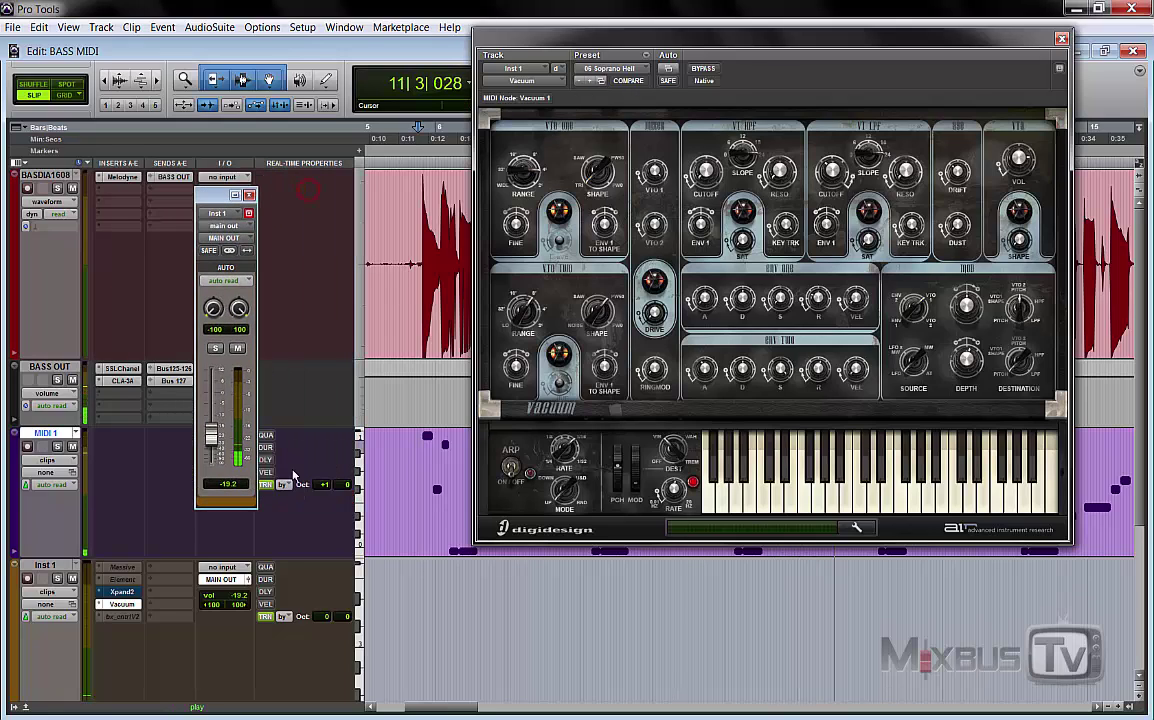
click(324, 485)
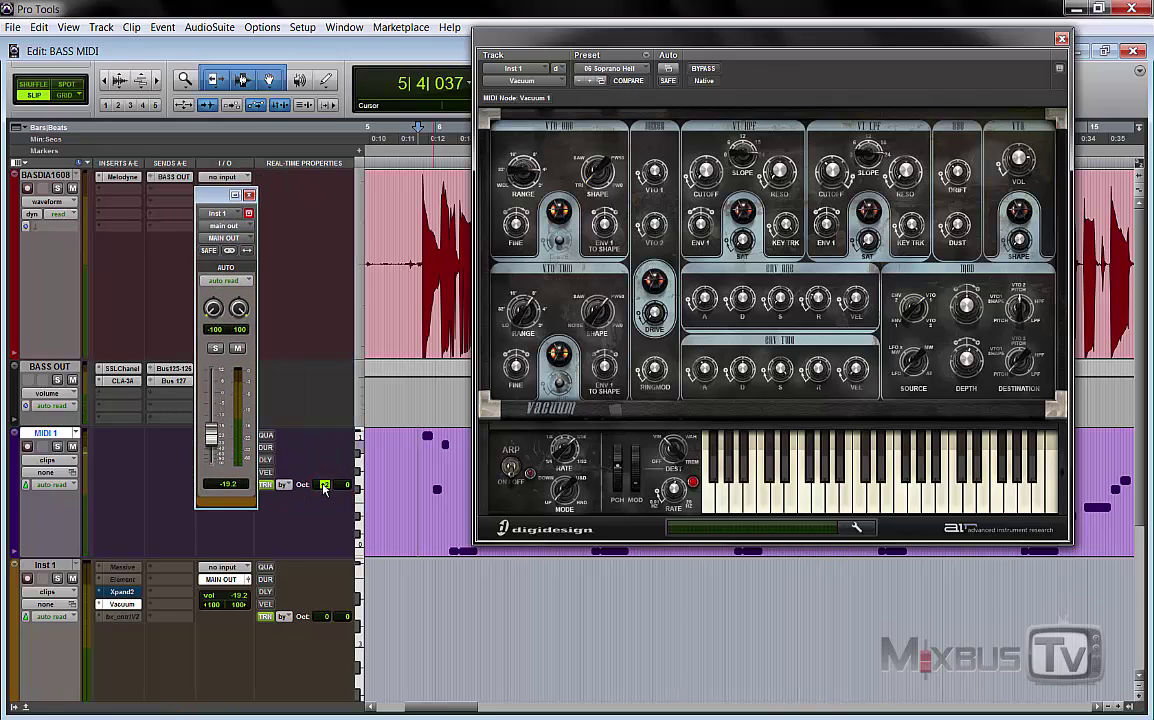
text(2)
key(Return)
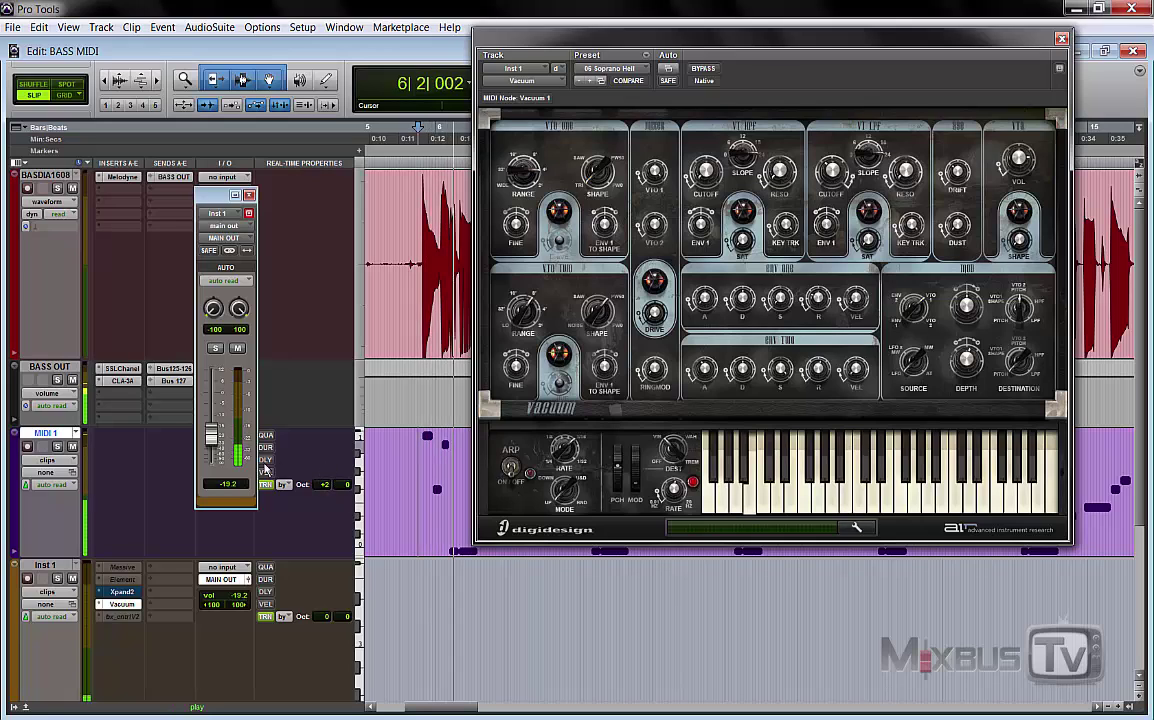
drag(218, 440, 217, 437)
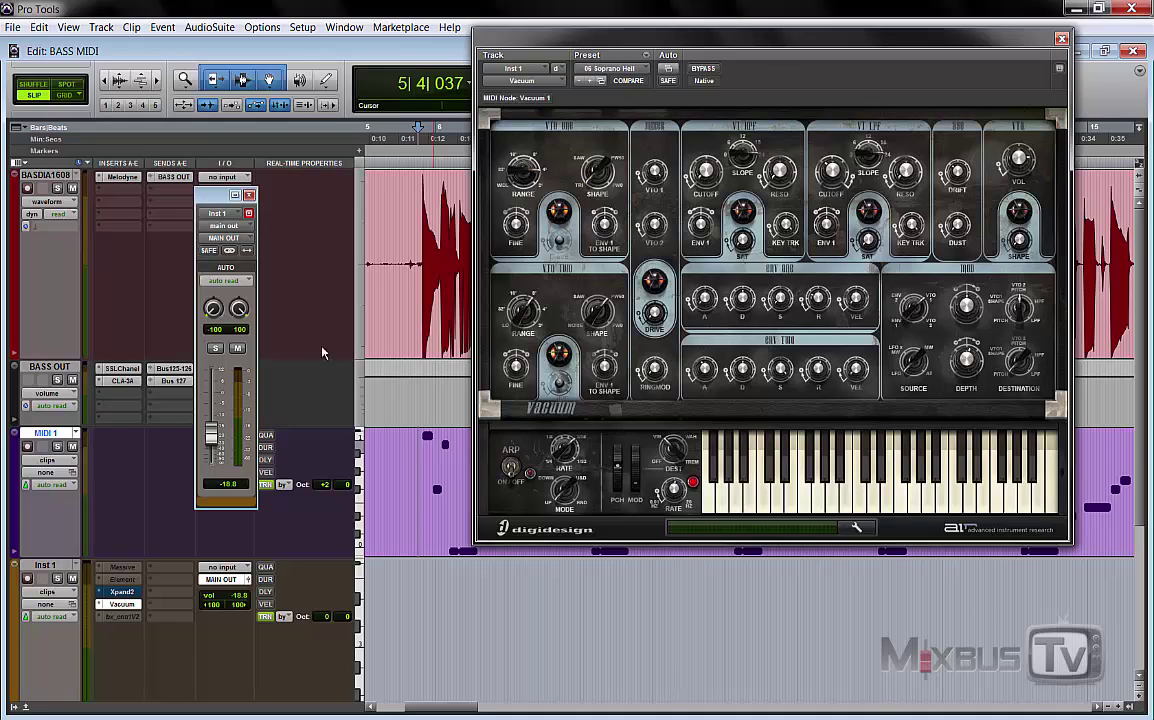
key(space)
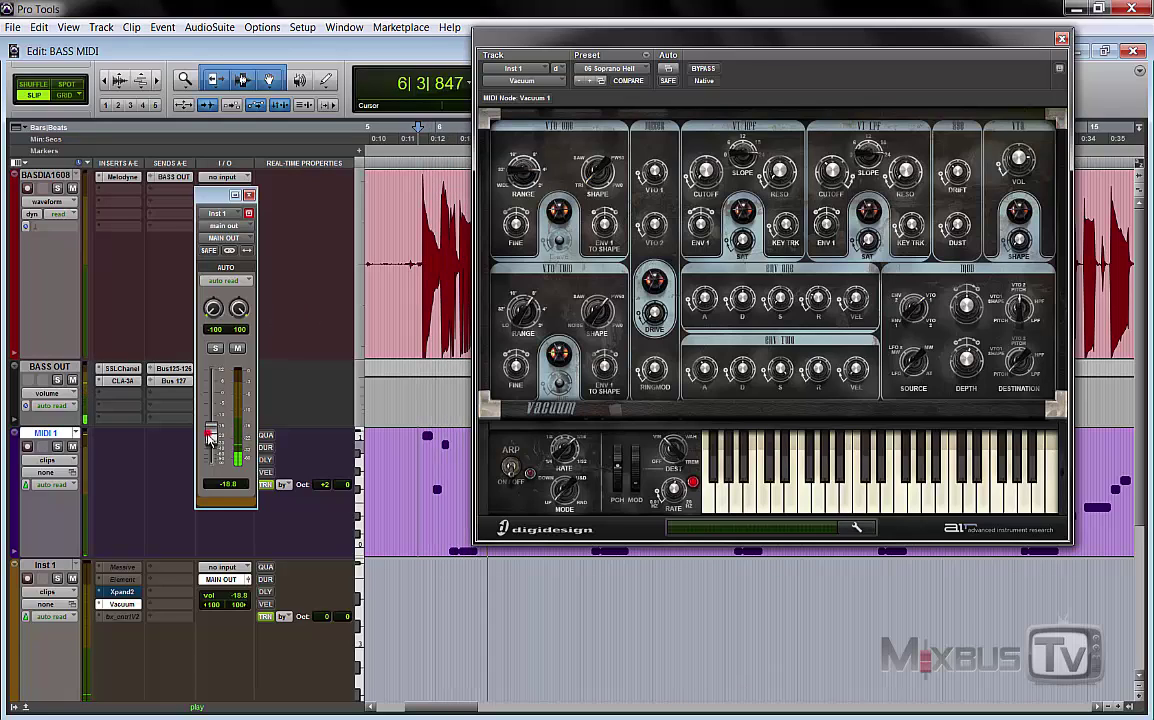
drag(211, 433, 210, 446)
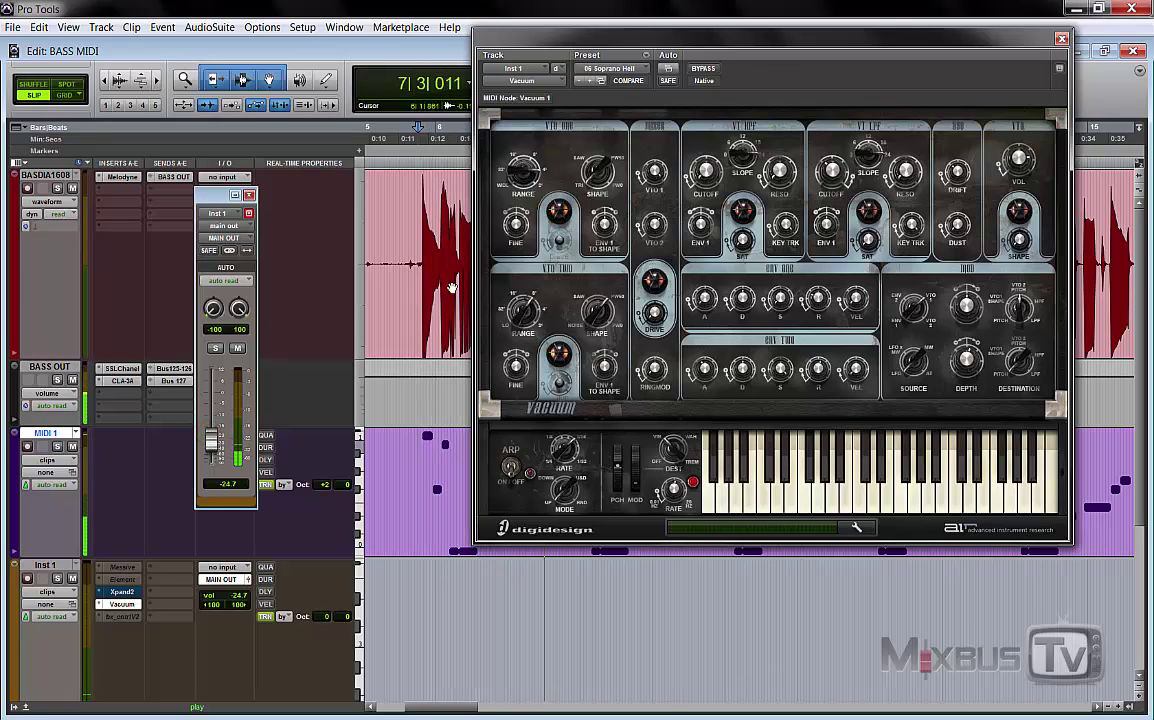
key(space)
- Switch Vacuum to 07 Oak Aged Mini, set MIDI 1 to +1 octave and Inst 1 to -17.1
click(588, 81)
key(space)
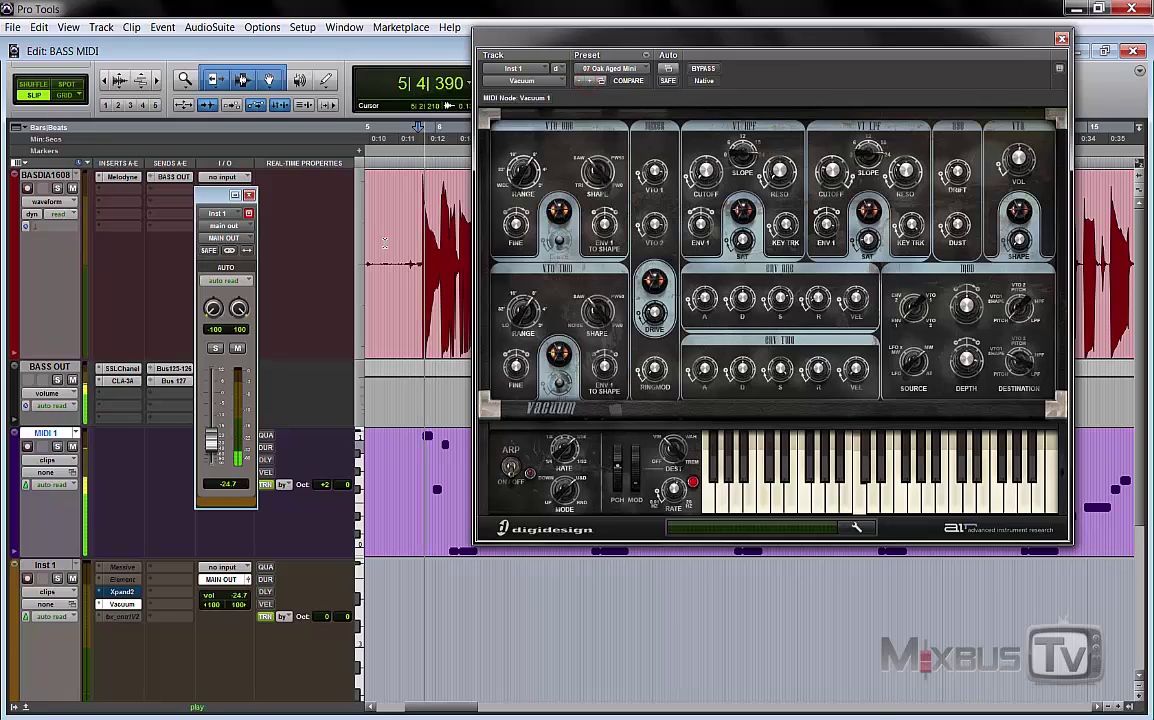
click(322, 485)
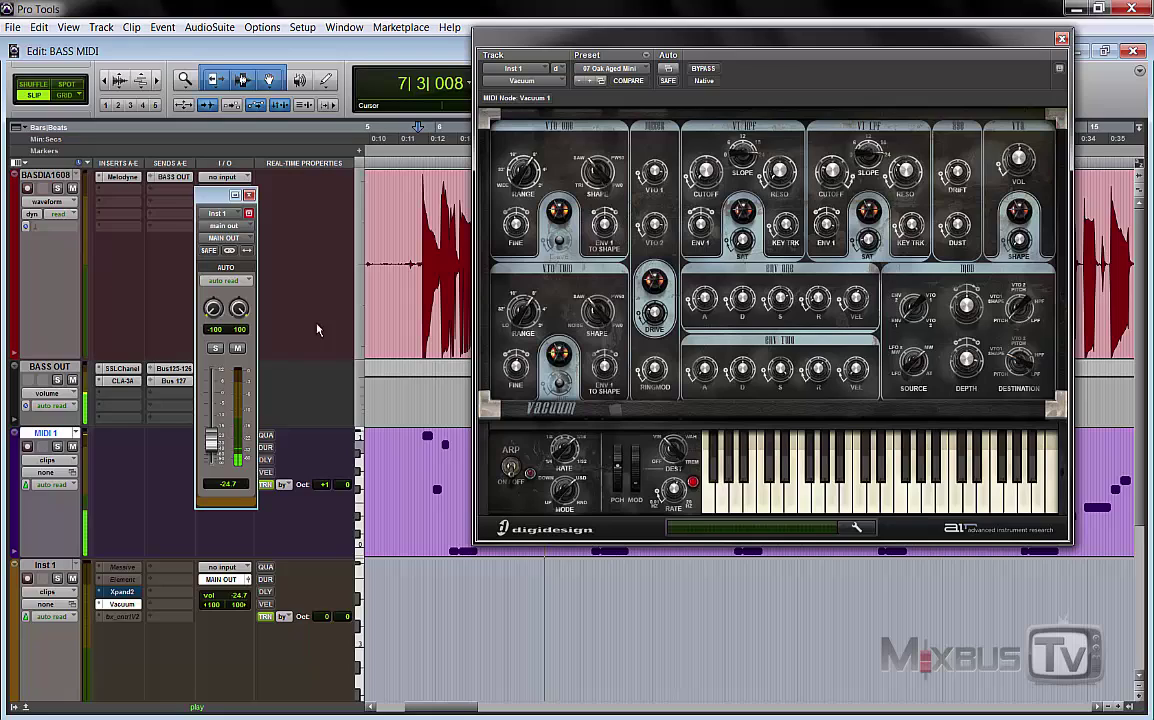
drag(215, 440, 211, 430)
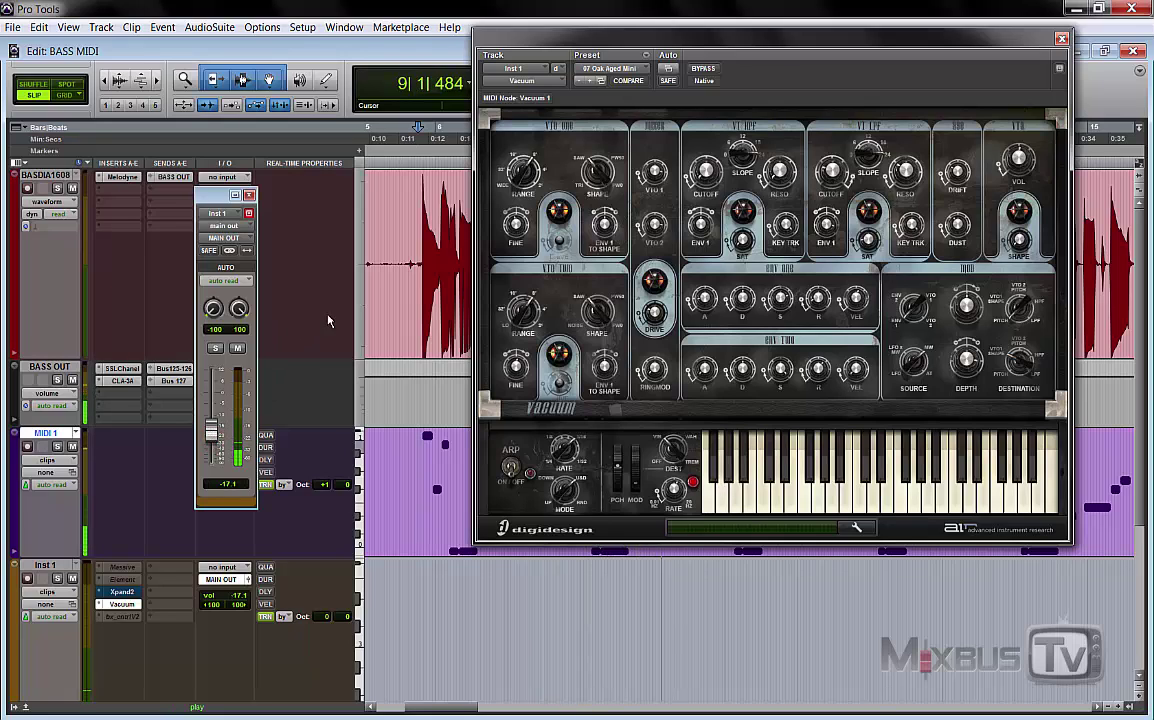
drag(1050, 42, 650, 8)
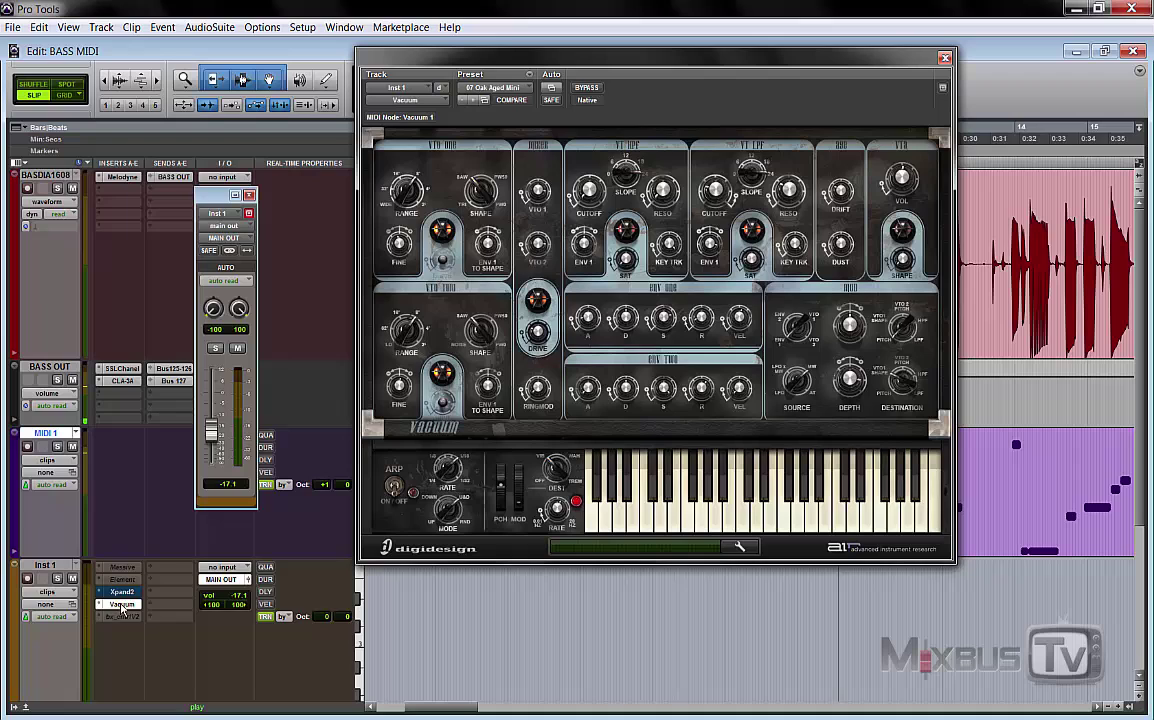
- Bypass Vacuum and take the Xpand2 synth out of bypass
right_click(122, 594)
click(135, 609)
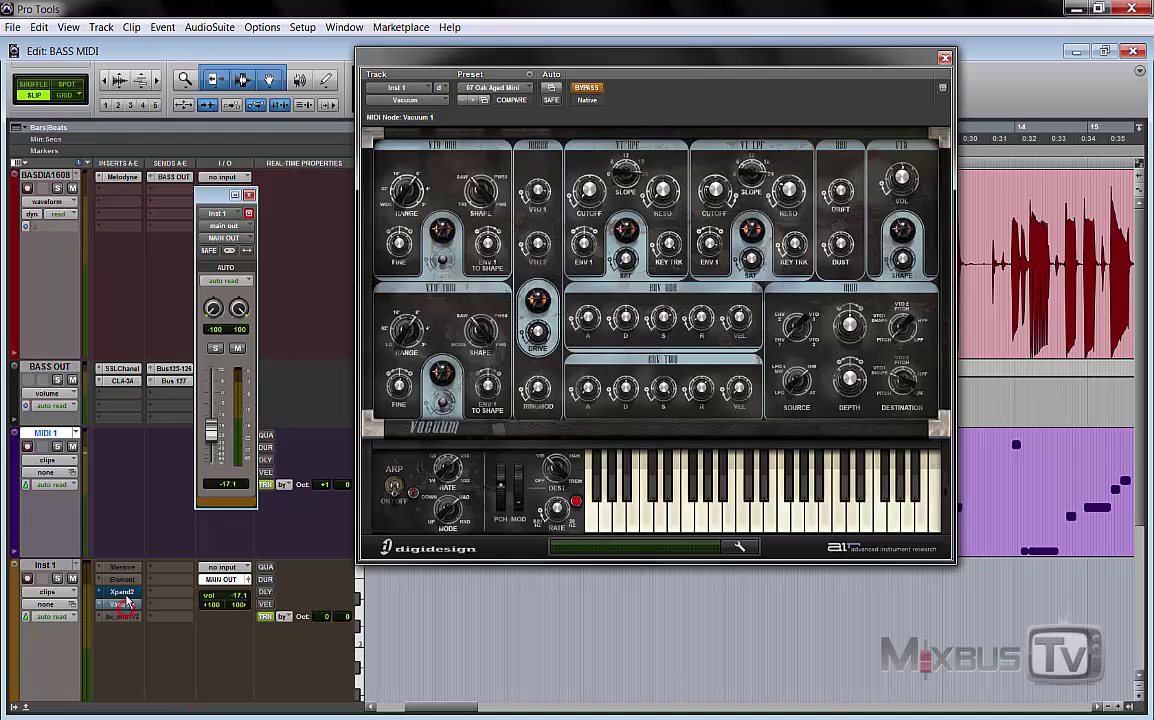
right_click(122, 594)
click(123, 592)
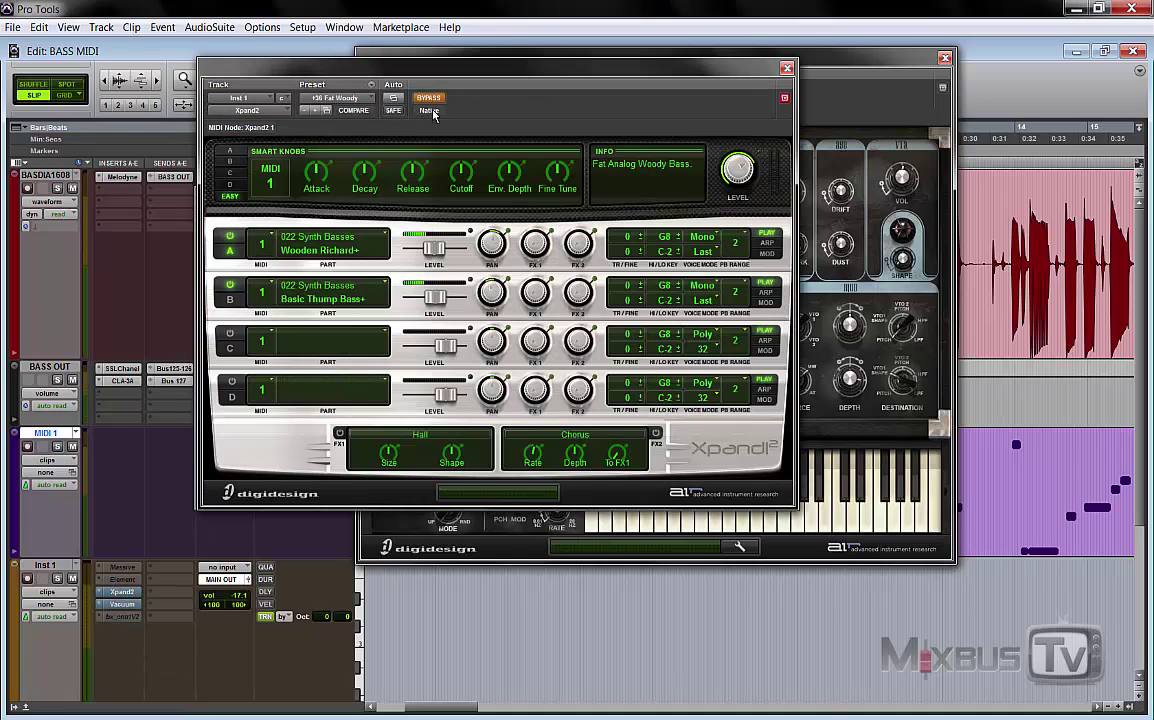
click(428, 98)
drag(258, 70, 458, 65)
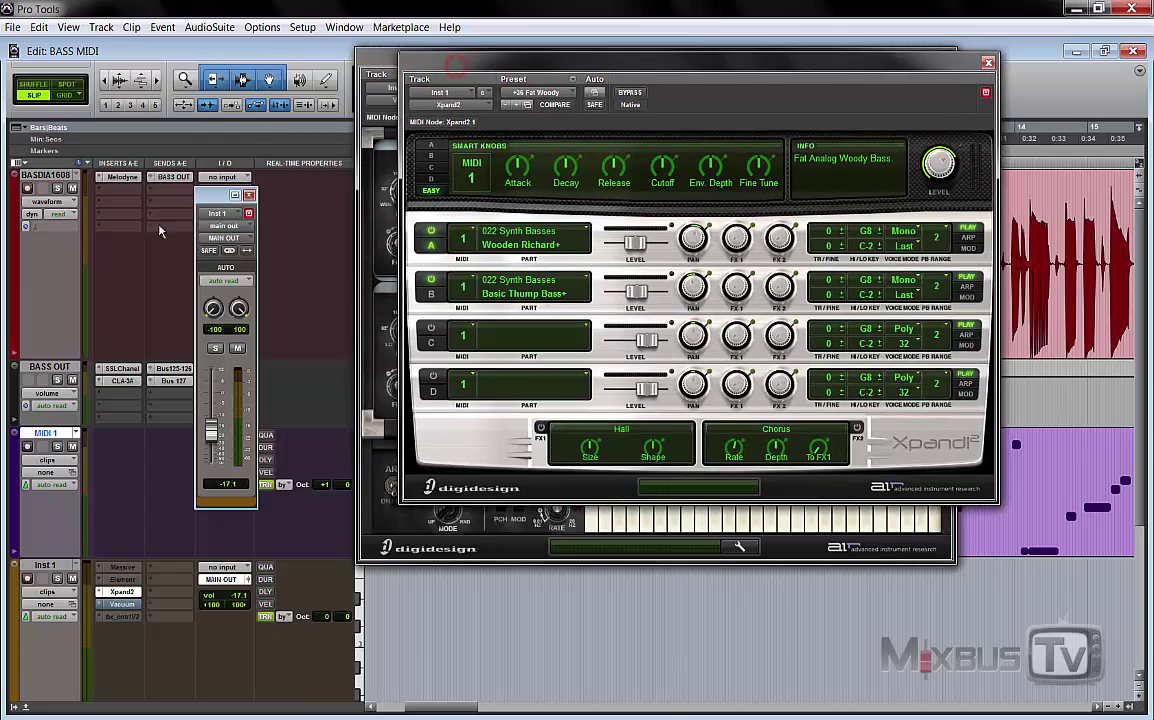
click(250, 194)
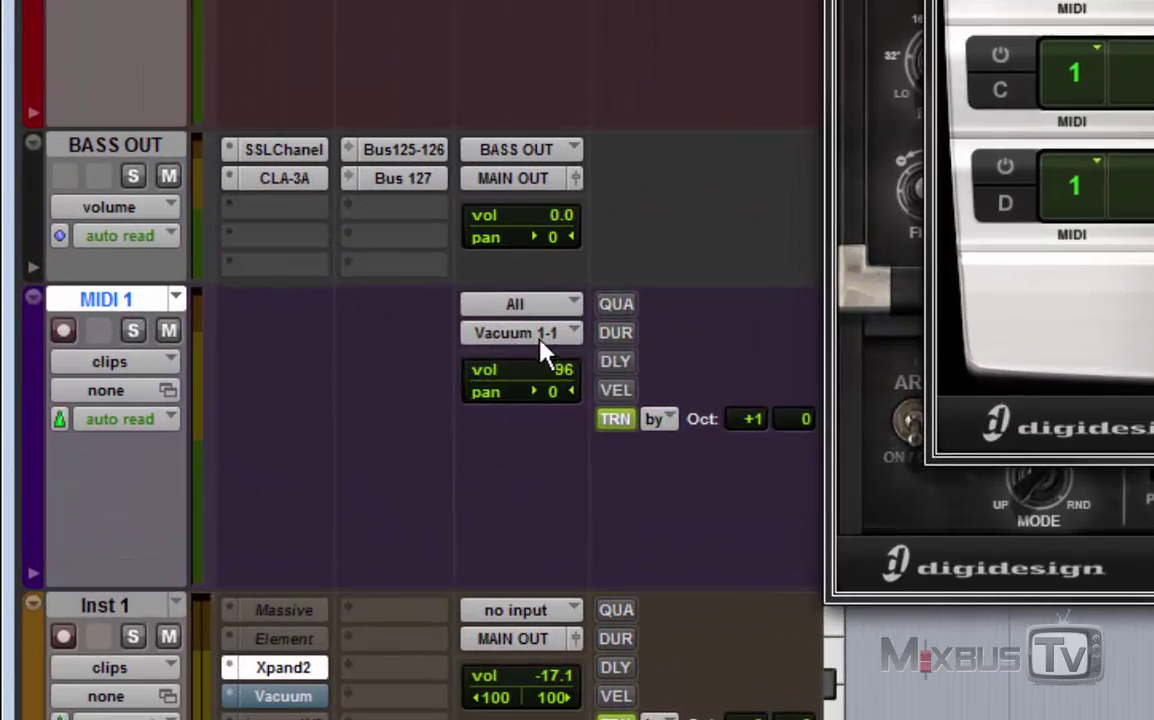
- Route MIDI 1's output to Xpand2 1, channel 1
click(233, 448)
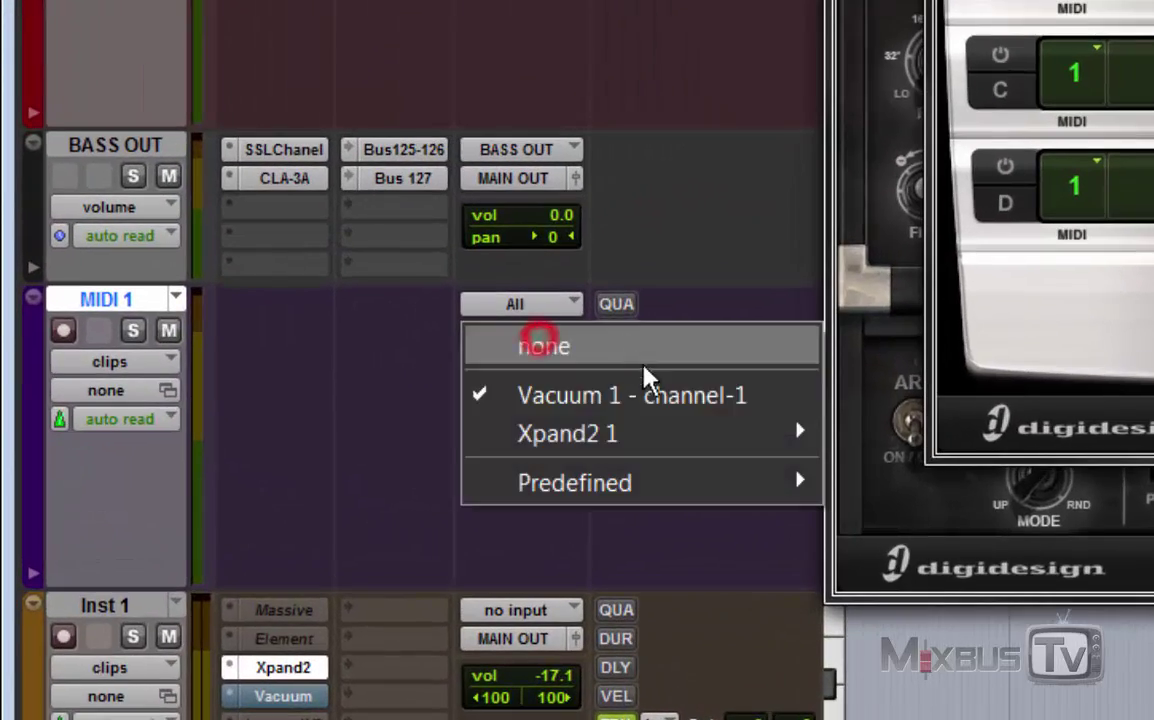
mouse_move(657, 434)
click(868, 440)
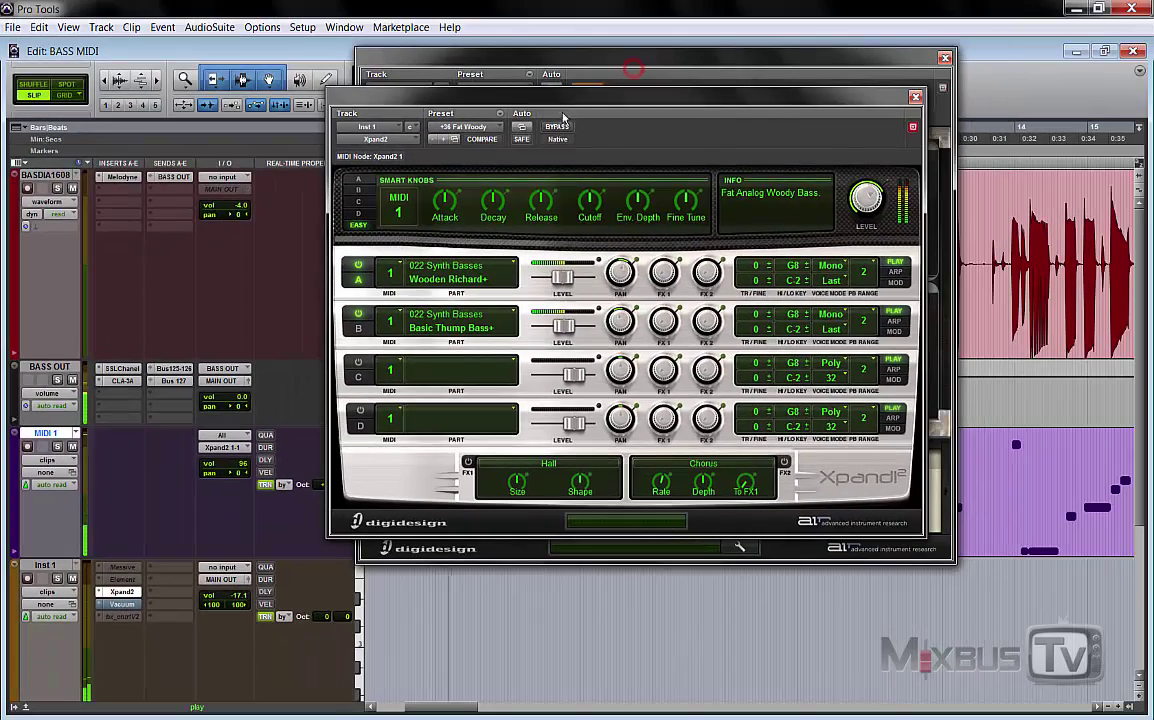
- Step Xpand2 through +37 FM Fuzz Master, +38 House Stacker, +01 Racer to +02 ACDC Tapping
click(246, 583)
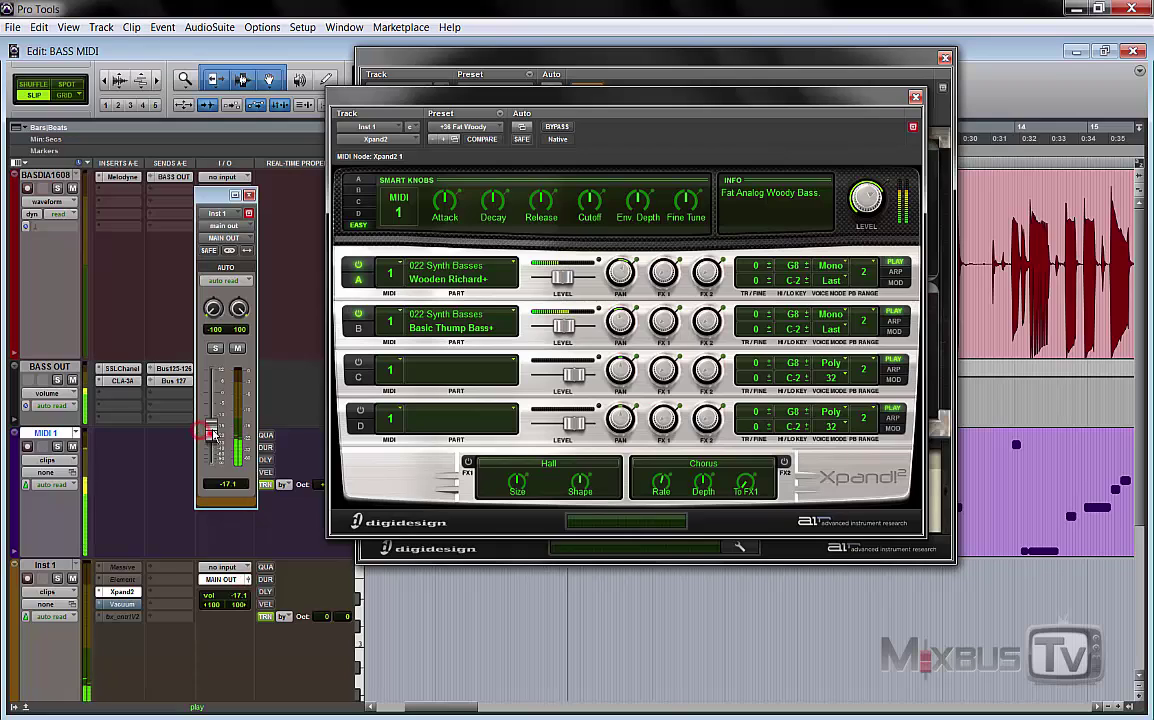
click(442, 140)
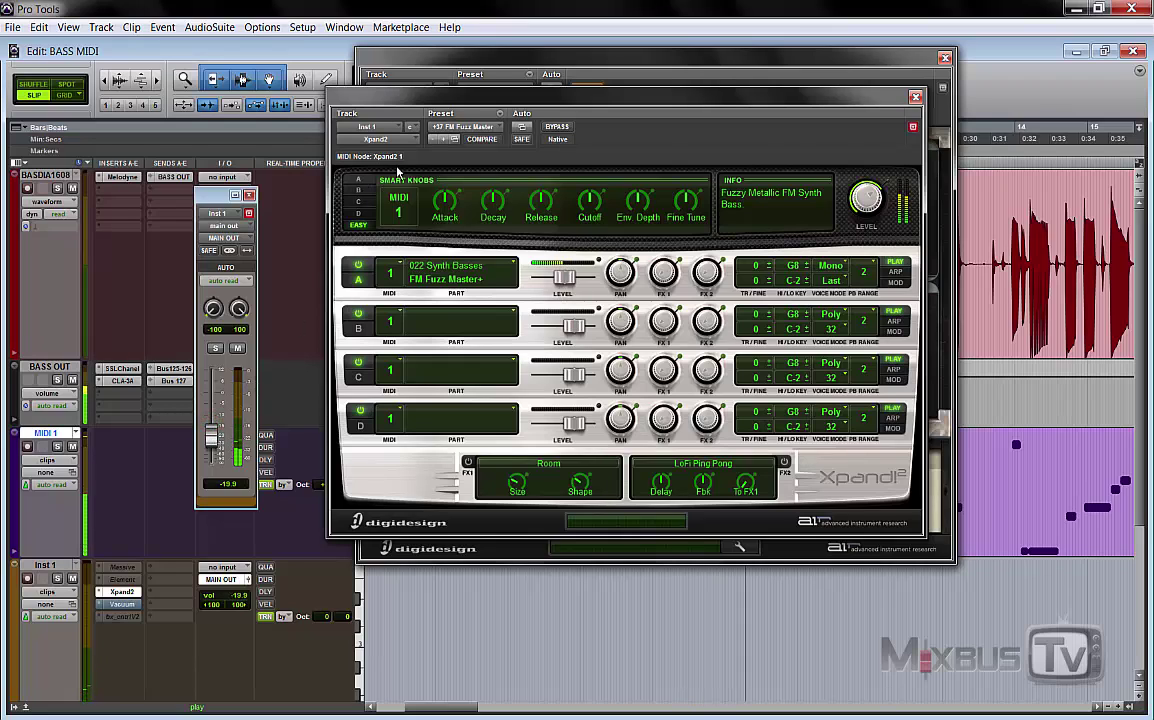
click(443, 140)
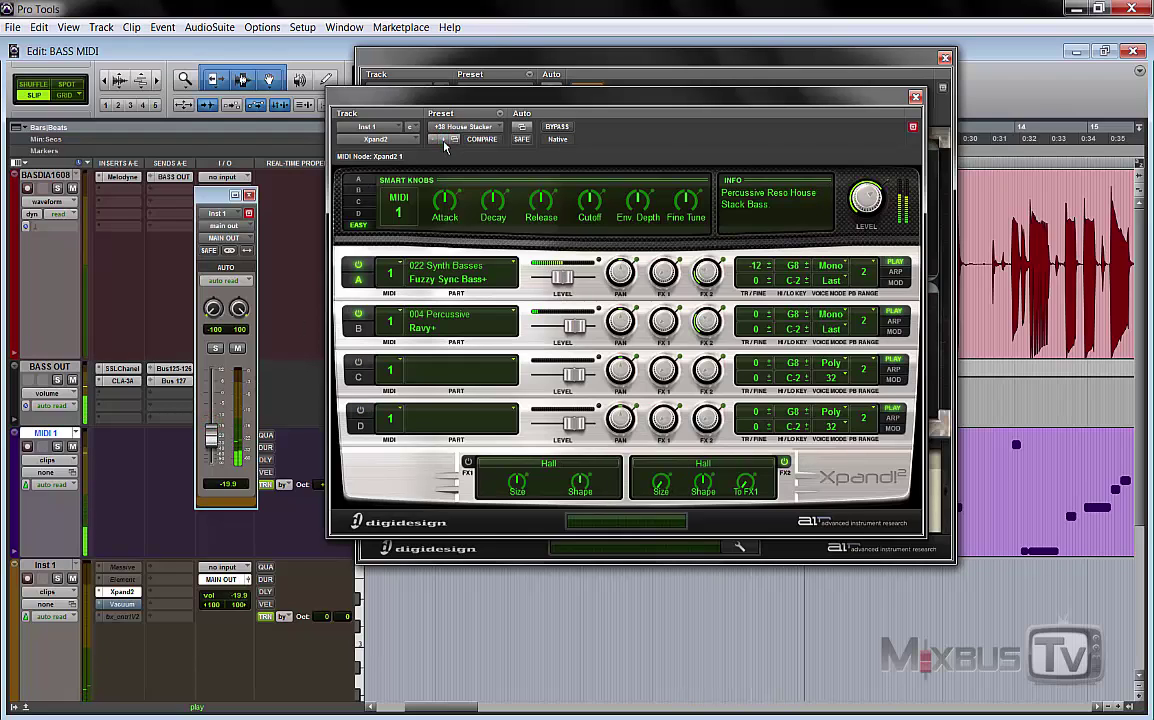
click(446, 142)
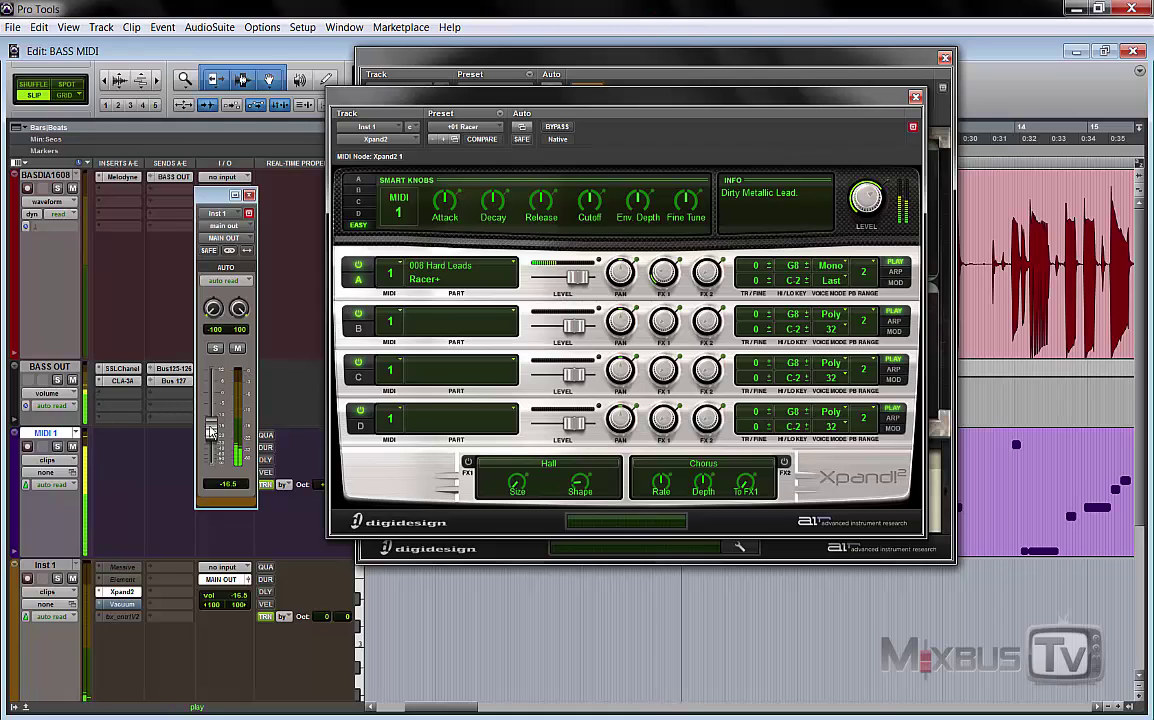
click(446, 142)
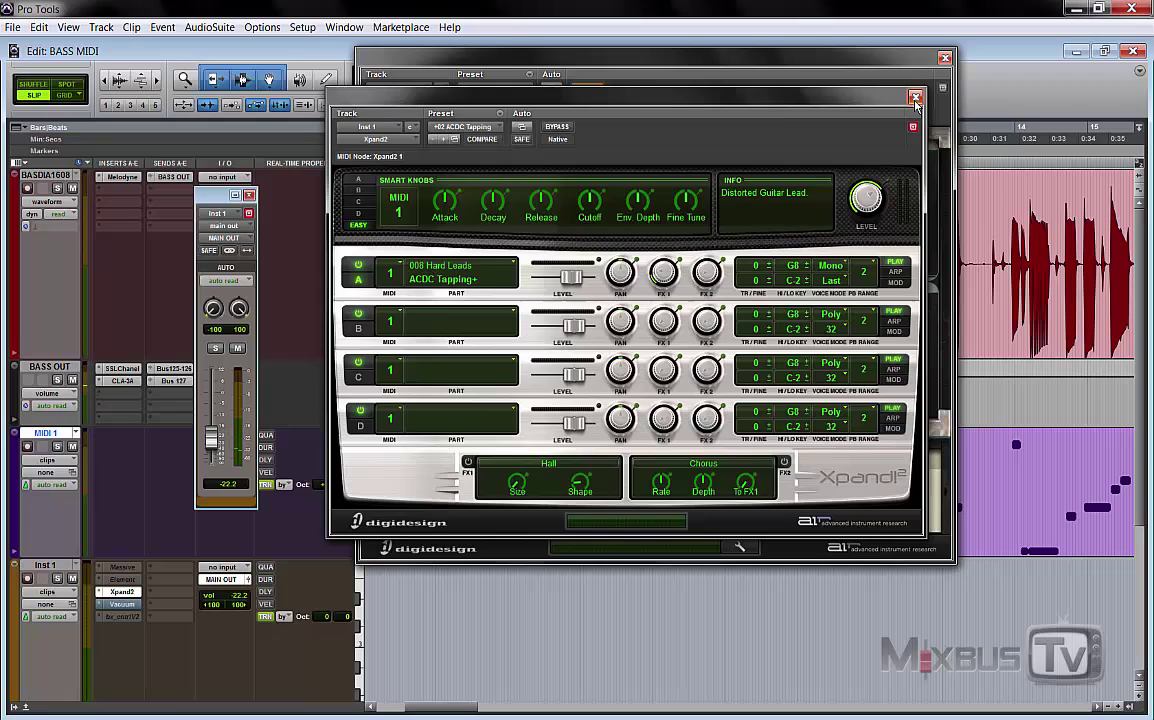
- Close the Xpand2 and Inst 1 output windows and reopen Melodyne on the bass DI
click(914, 97)
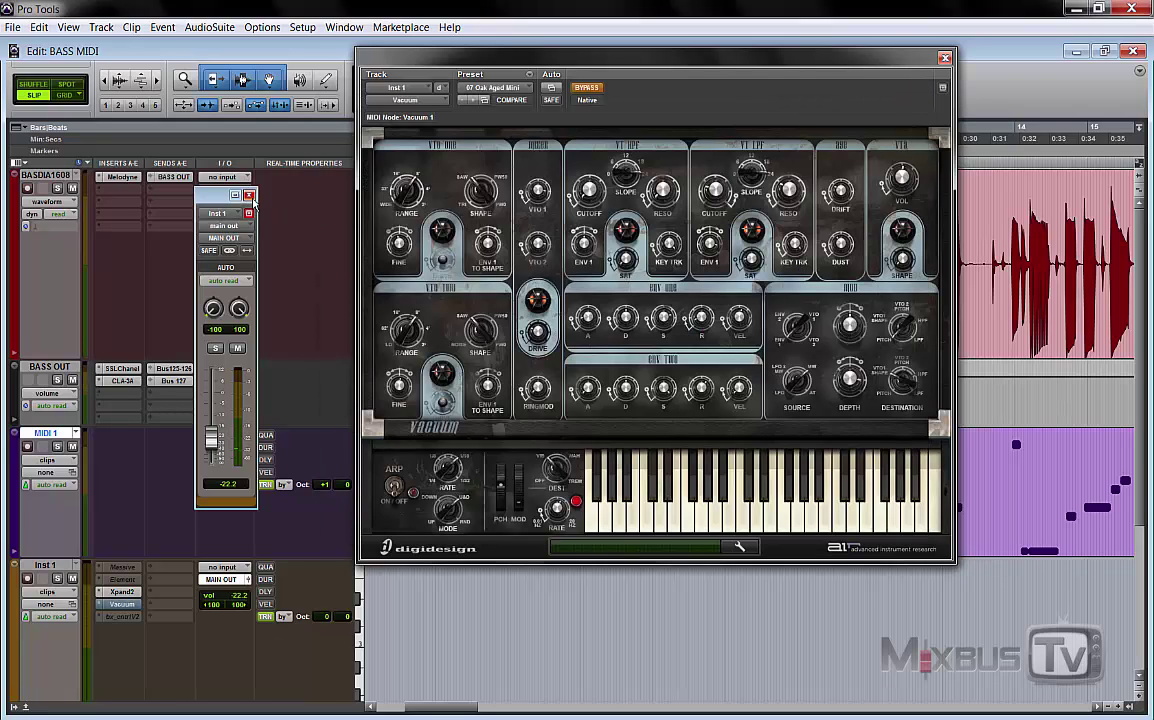
click(249, 195)
click(122, 178)
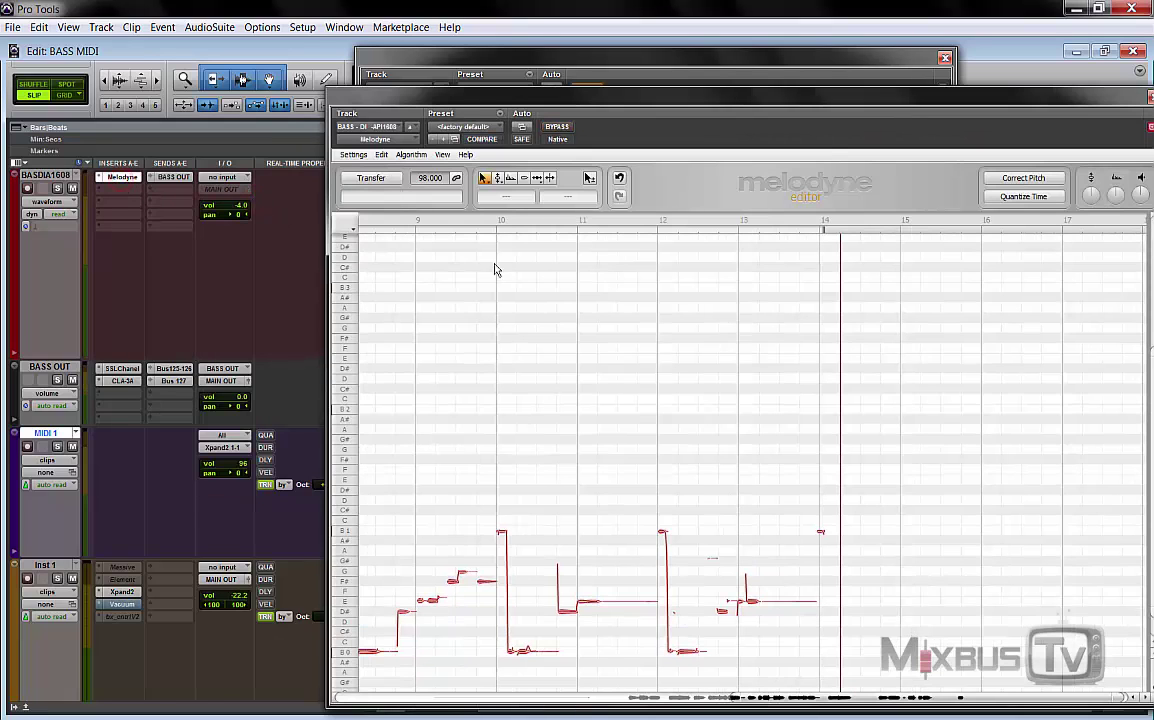
drag(836, 110, 658, 83)
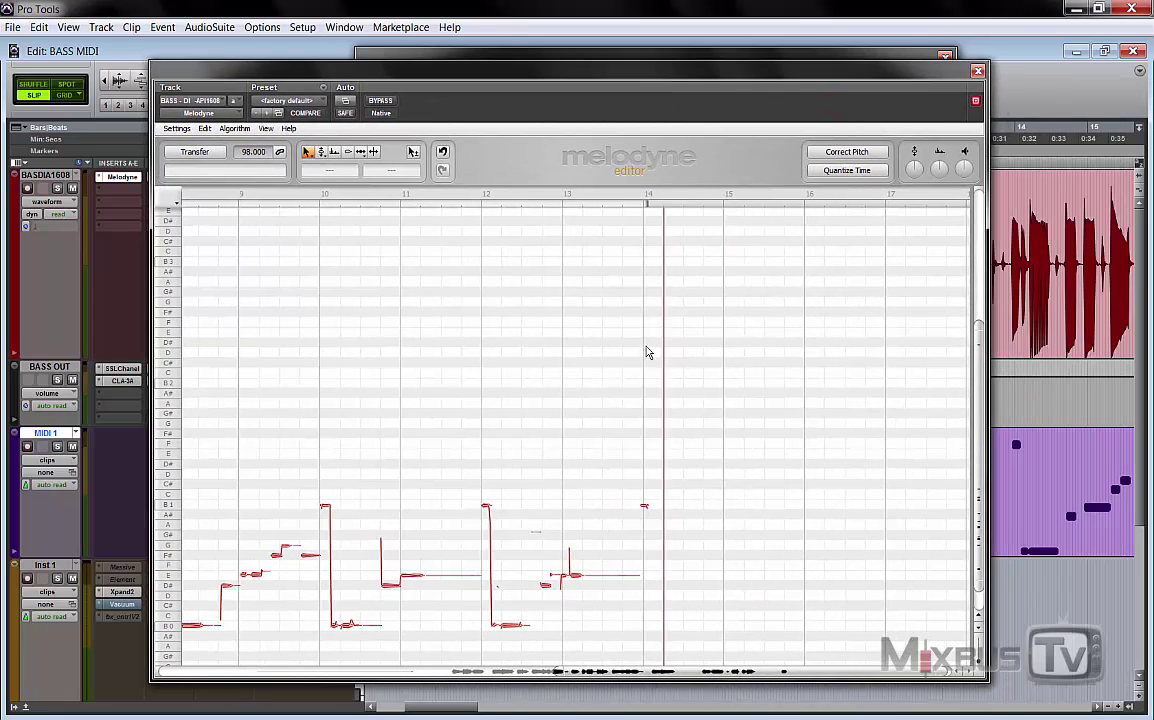
- Try saving Melodyne's notes as MIDI BASS, cancel, and close Melodyne
click(177, 130)
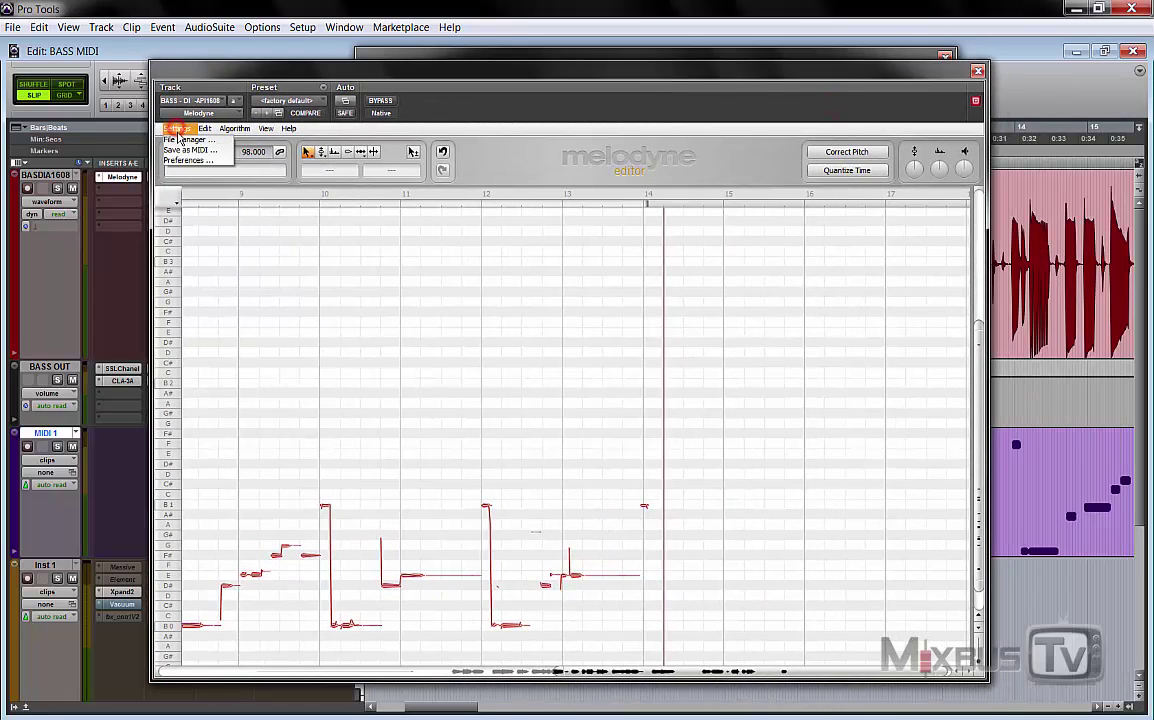
click(180, 150)
click(298, 162)
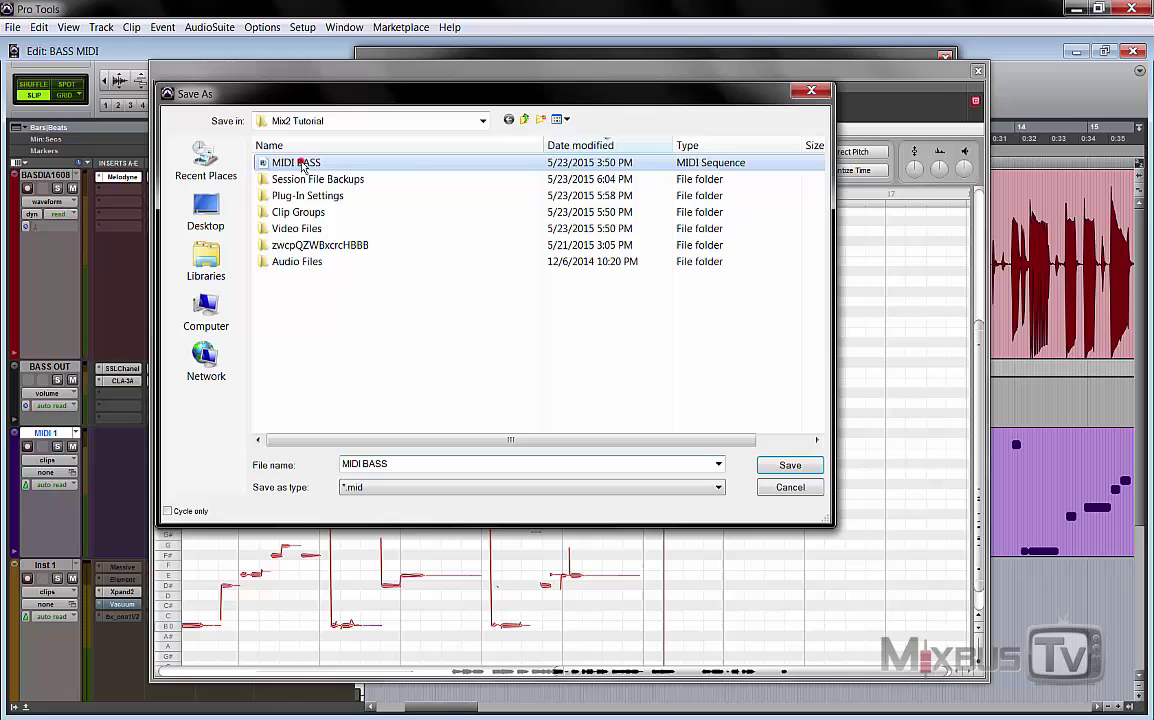
click(812, 487)
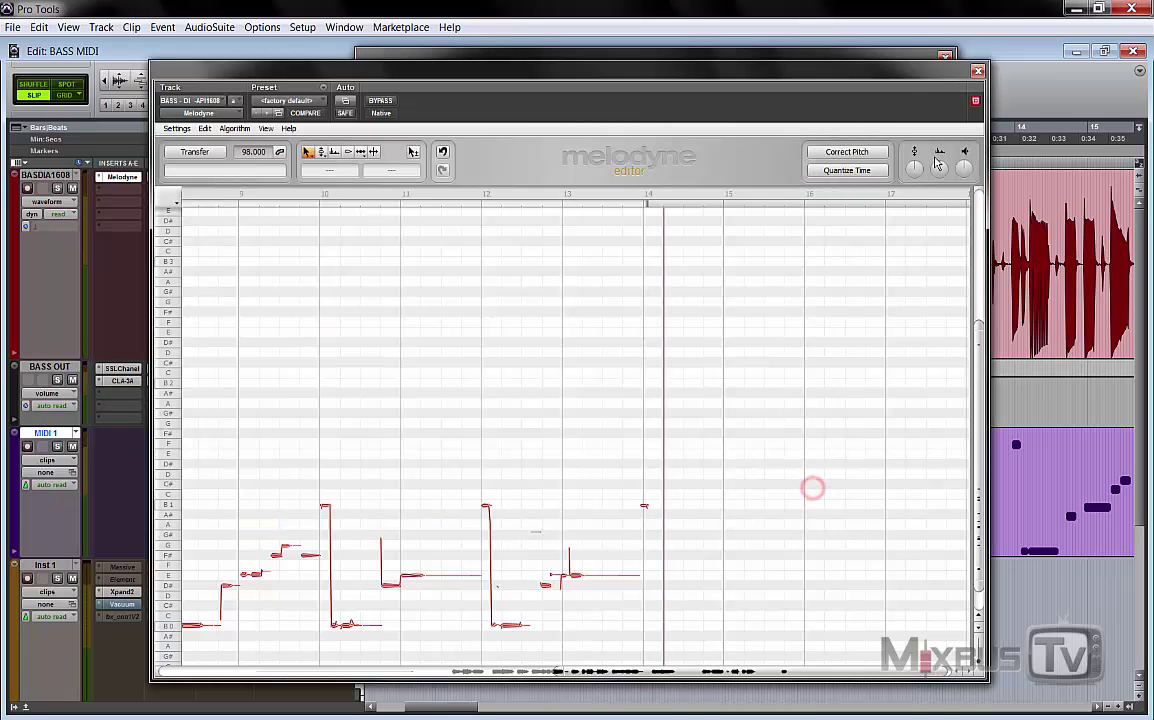
click(977, 71)
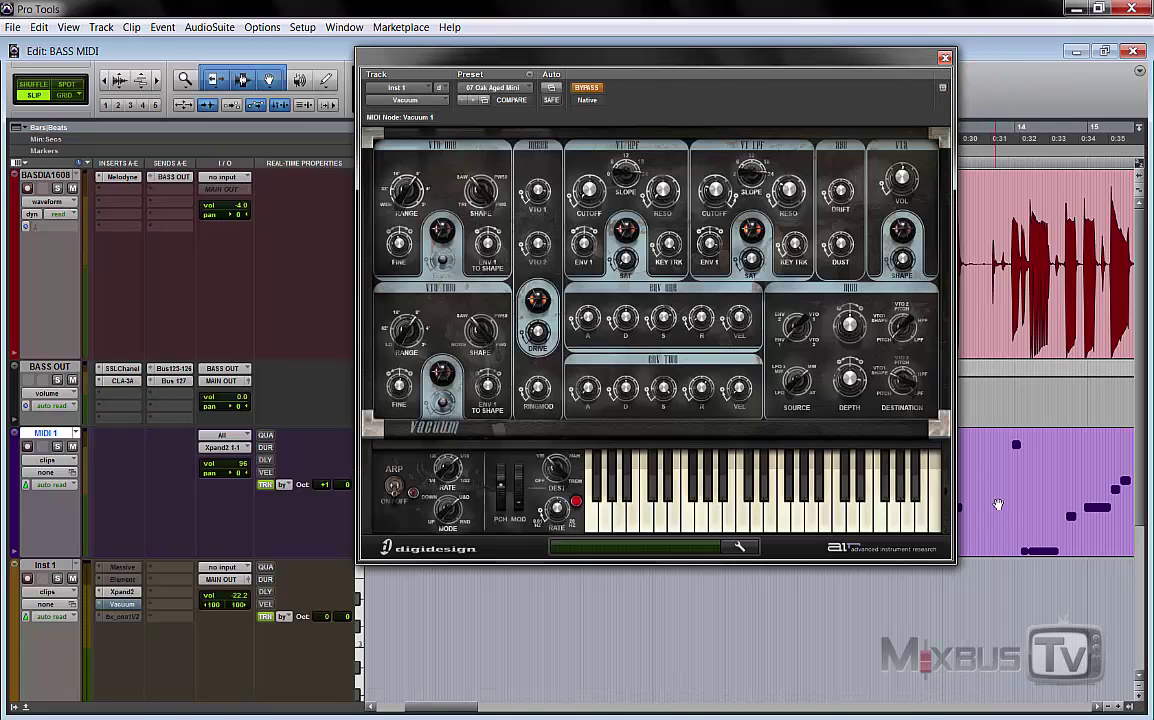